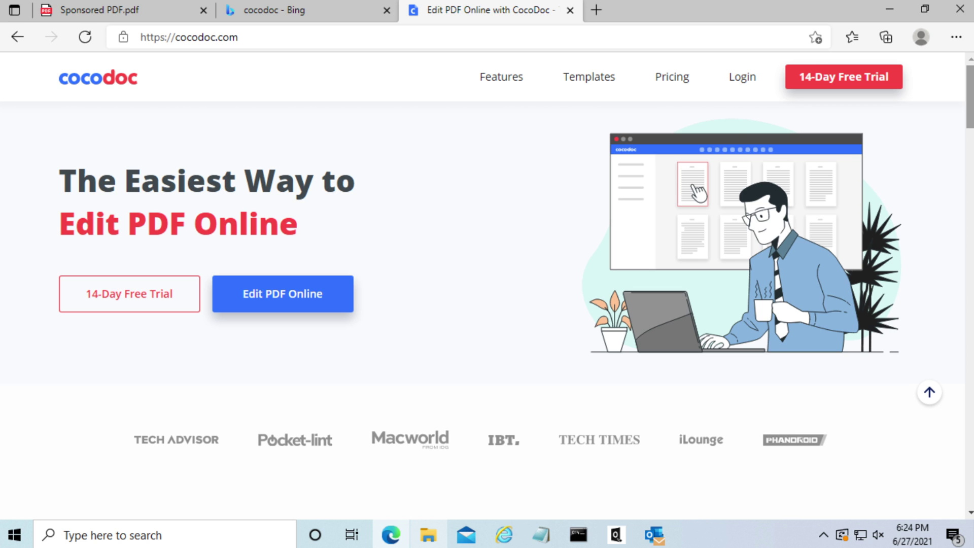
# Upload Sponsored PDF.pdf from the Desktop into CocoDoc's online PDF editor.
pyautogui.click(310, 300)
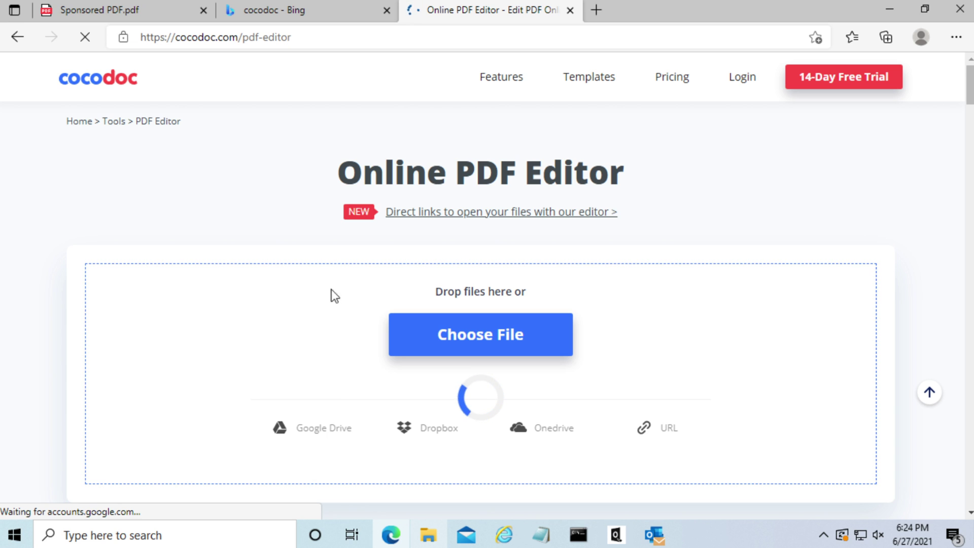
pyautogui.click(502, 340)
pyautogui.doubleClick(594, 227)
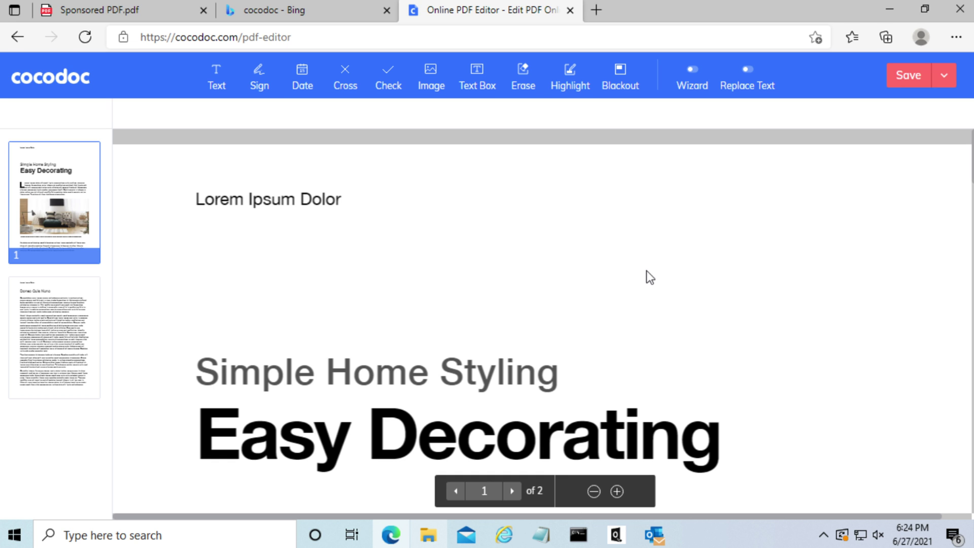
# Add a text box below the Easy Decorating heading reading 'Sample Text', widened to one line.
pyautogui.scroll(-3, 647, 272)
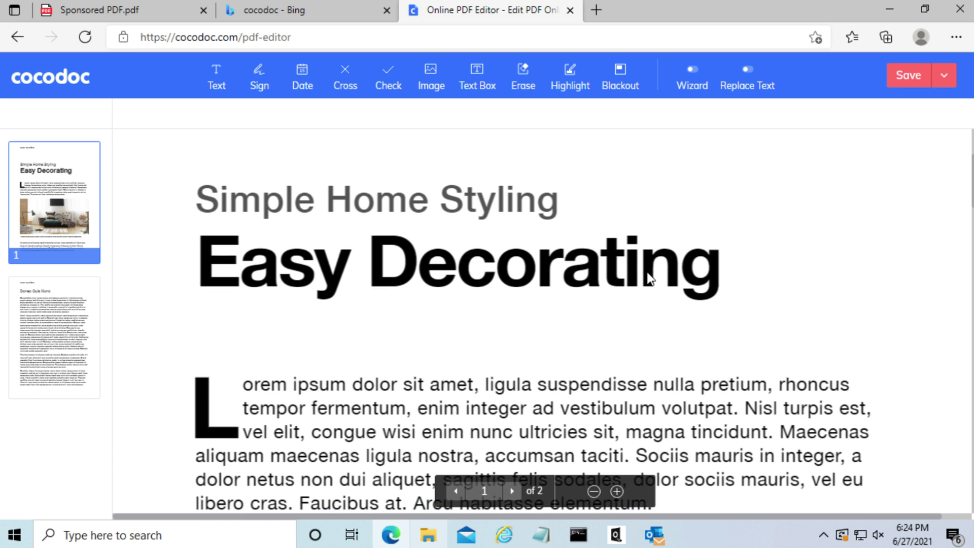
pyautogui.click(219, 76)
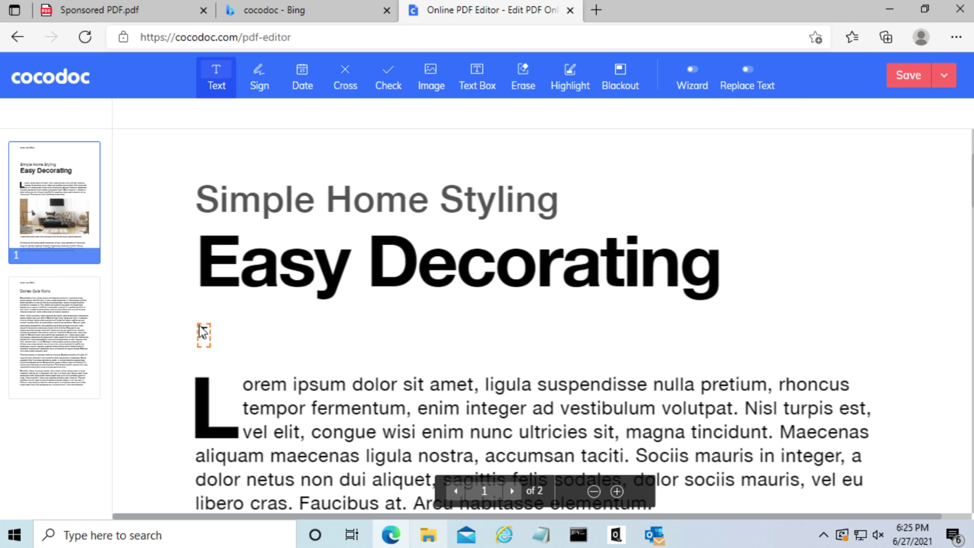
pyautogui.click(203, 333)
pyautogui.write('Sa,')
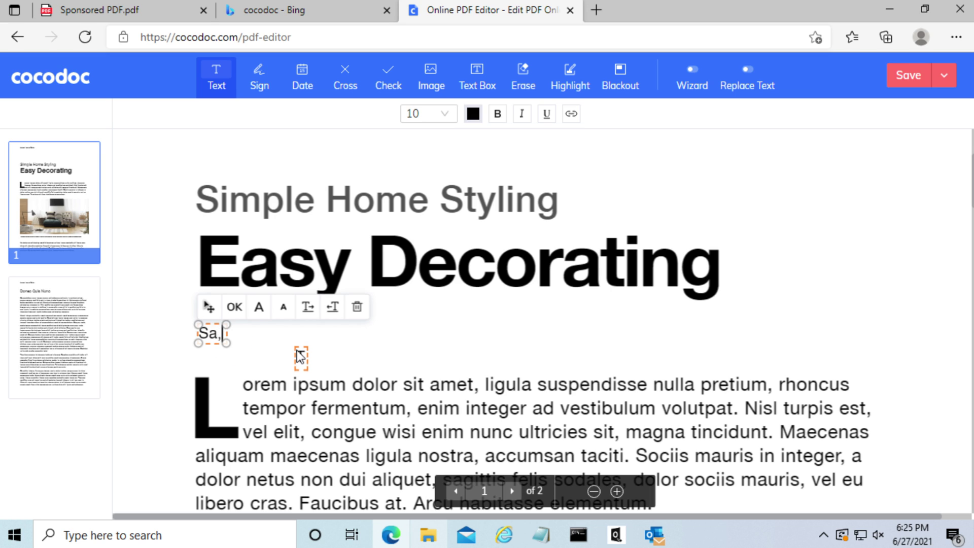
pyautogui.press('BackSpace')
pyautogui.write('mpl')
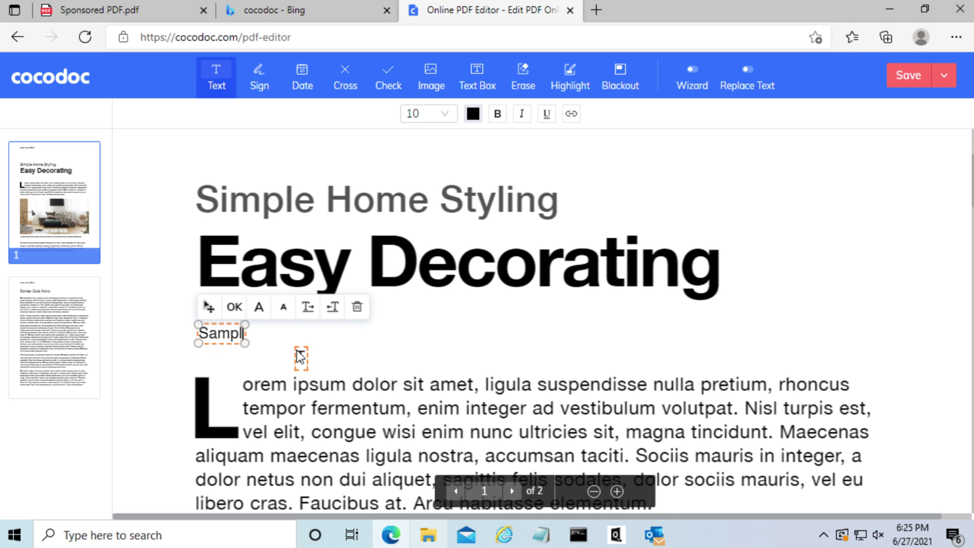
pyautogui.write('e Tes')
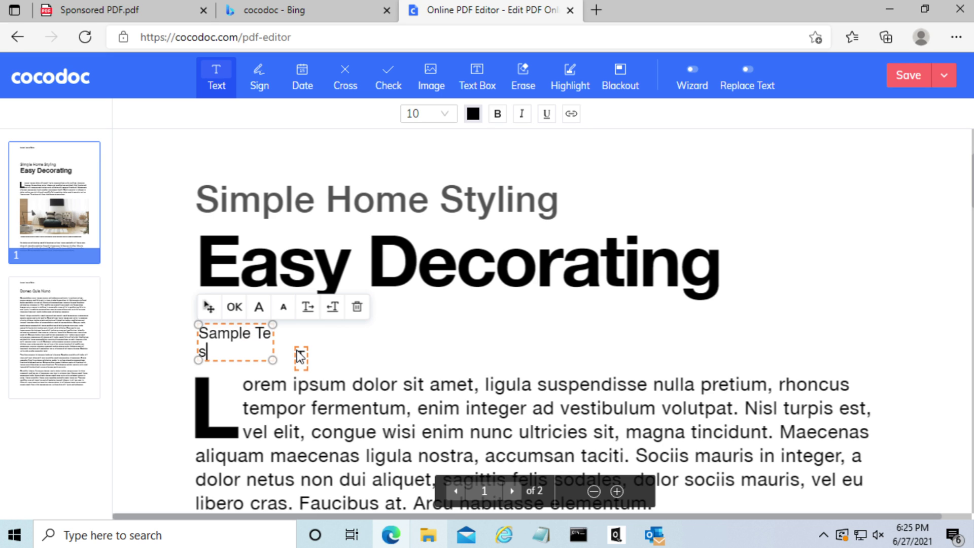
pyautogui.press('BackSpace')
pyautogui.write('xe')
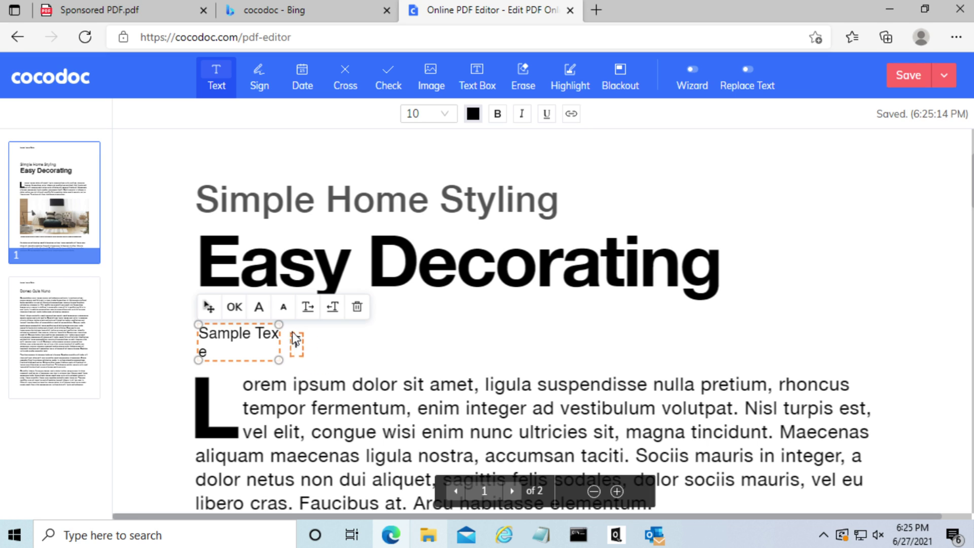
pyautogui.moveTo(280, 326); pyautogui.dragTo(370, 332)
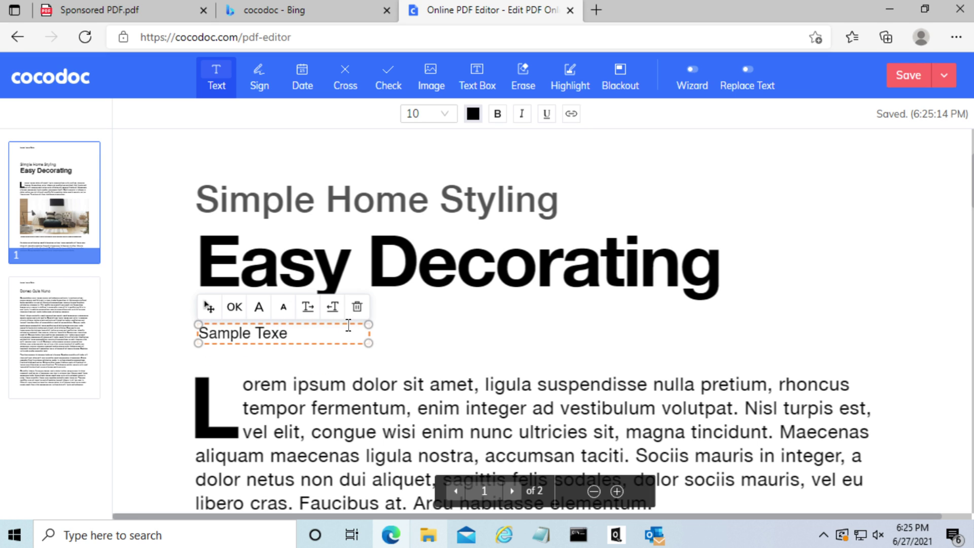
pyautogui.press('BackSpace')
# Make 'Sample Text' bold at font size 16.
pyautogui.hotkey('ctrl', 'a')
pyautogui.click(448, 118)
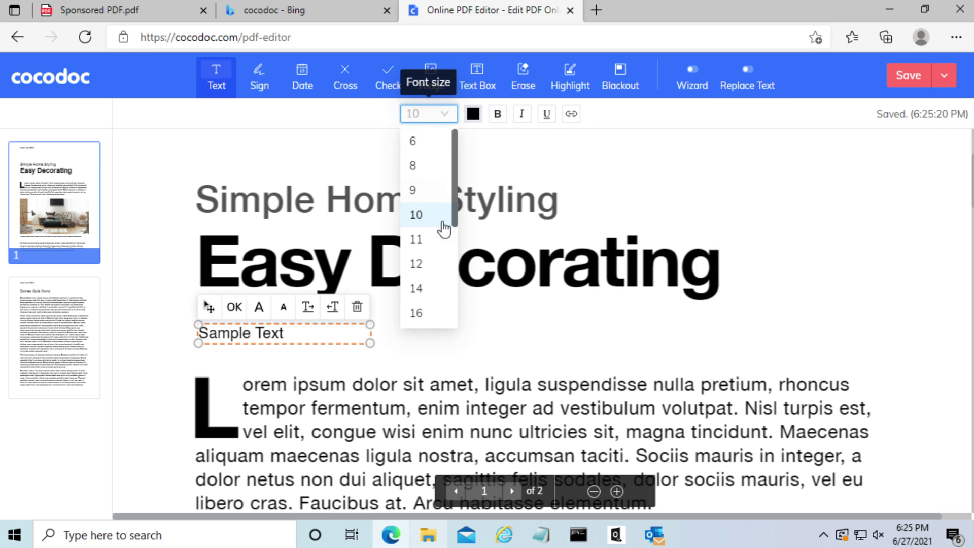
pyautogui.click(427, 263)
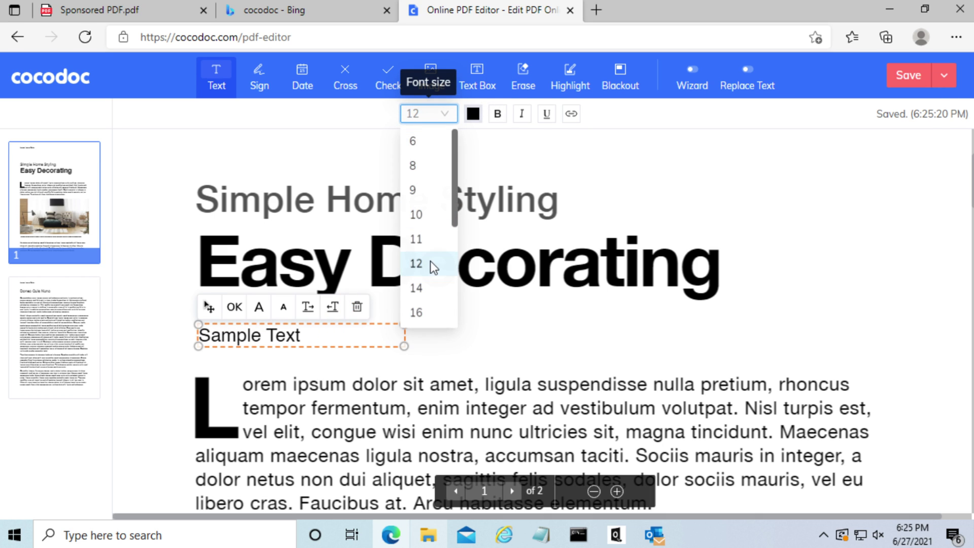
pyautogui.click(445, 116)
pyautogui.click(425, 315)
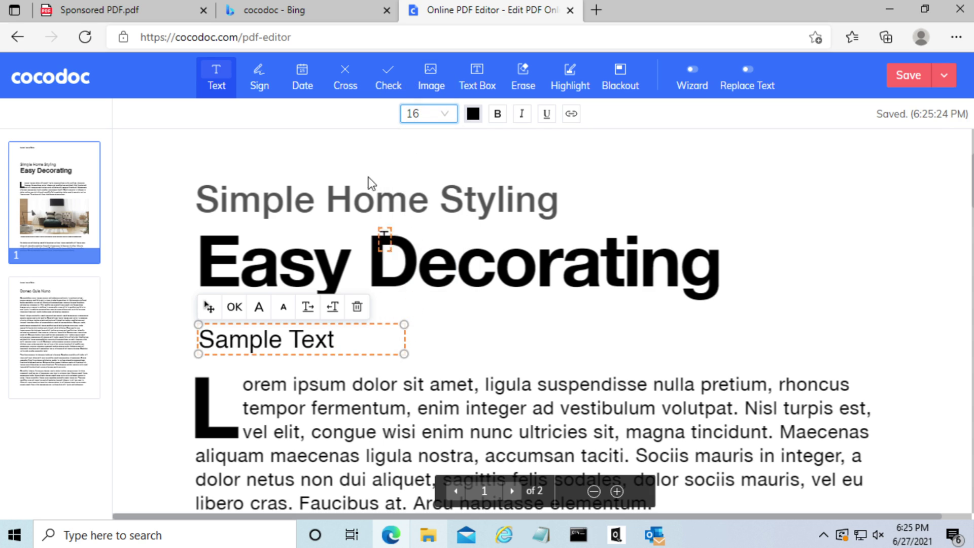
pyautogui.click(497, 114)
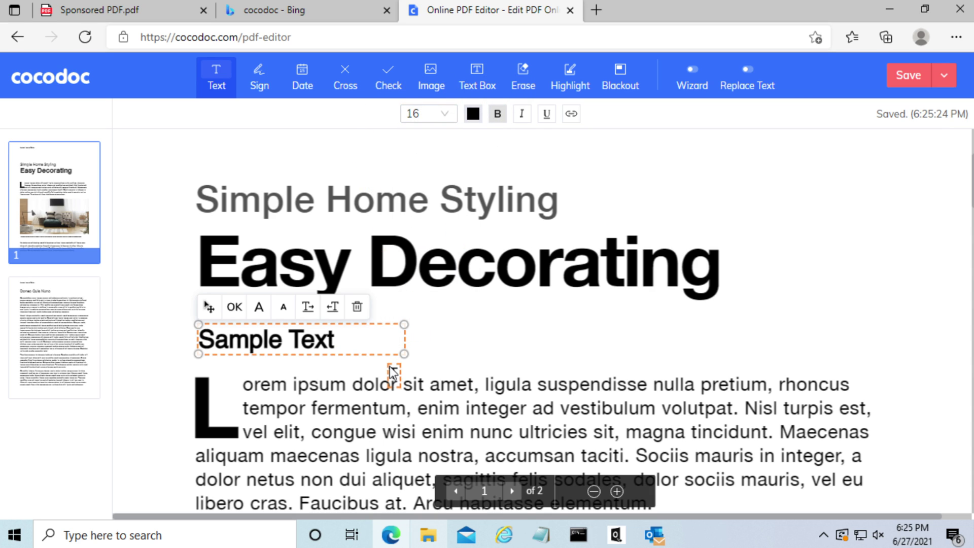
pyautogui.click(440, 344)
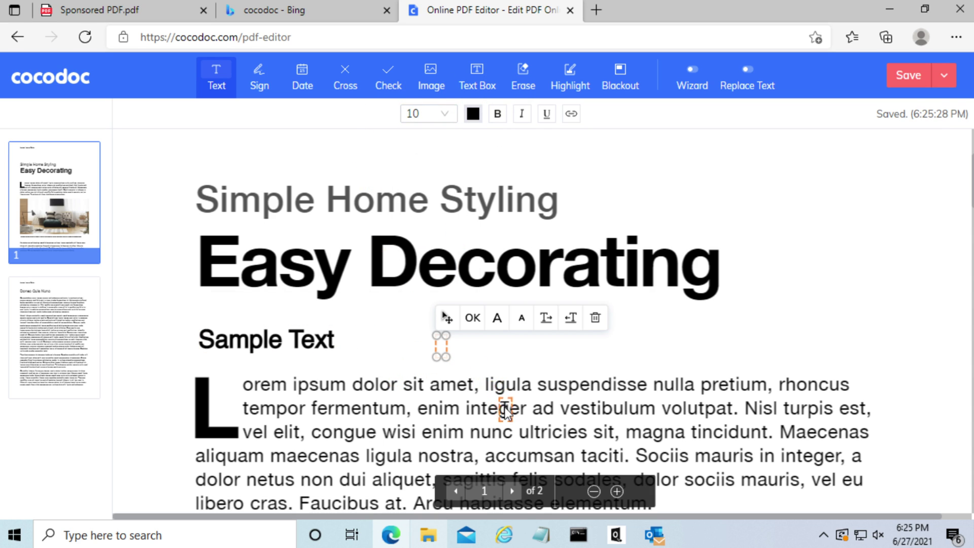
# Create a script-style typed signature from the signer's name.
pyautogui.click(269, 74)
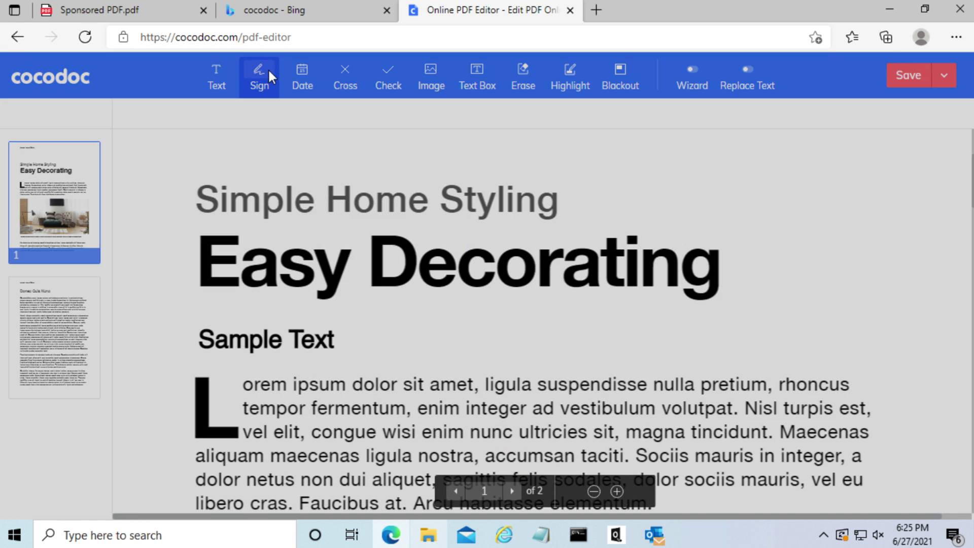
pyautogui.click(304, 250)
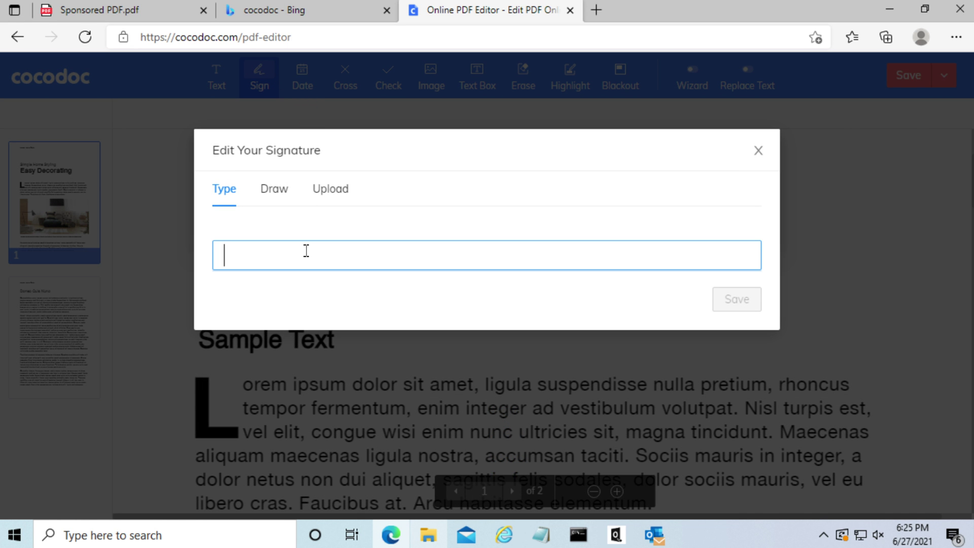
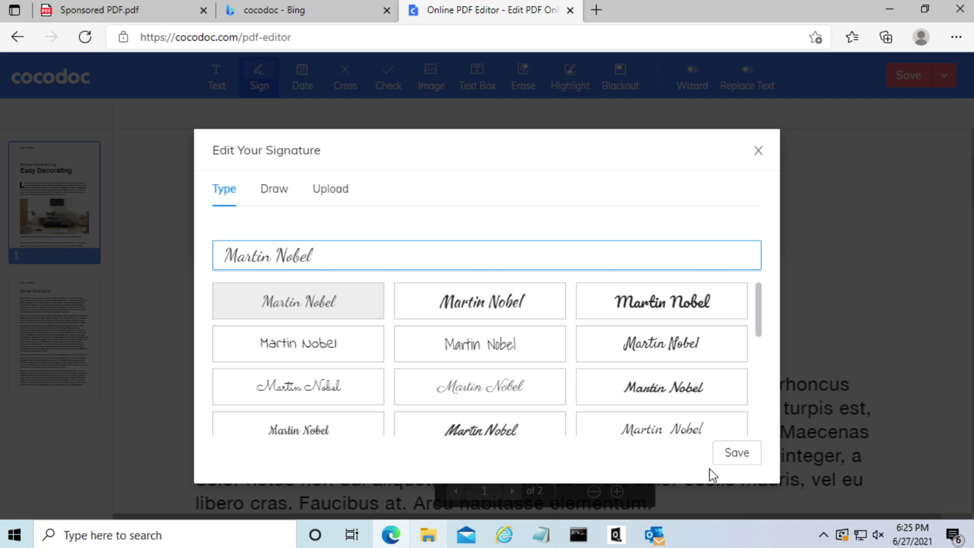
pyautogui.click(738, 462)
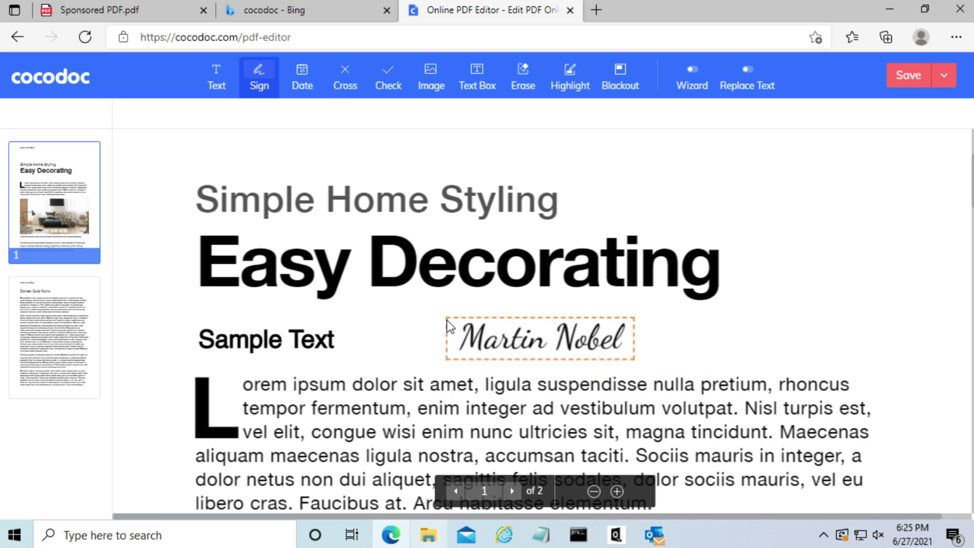
# Place the signature beside the Simple Home Styling line on page 1.
pyautogui.click(454, 269)
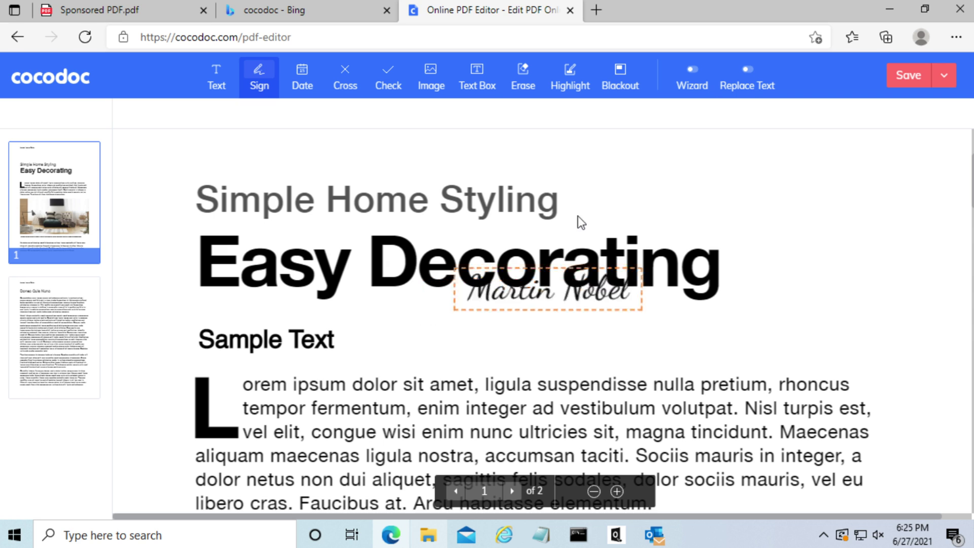
pyautogui.click(575, 177)
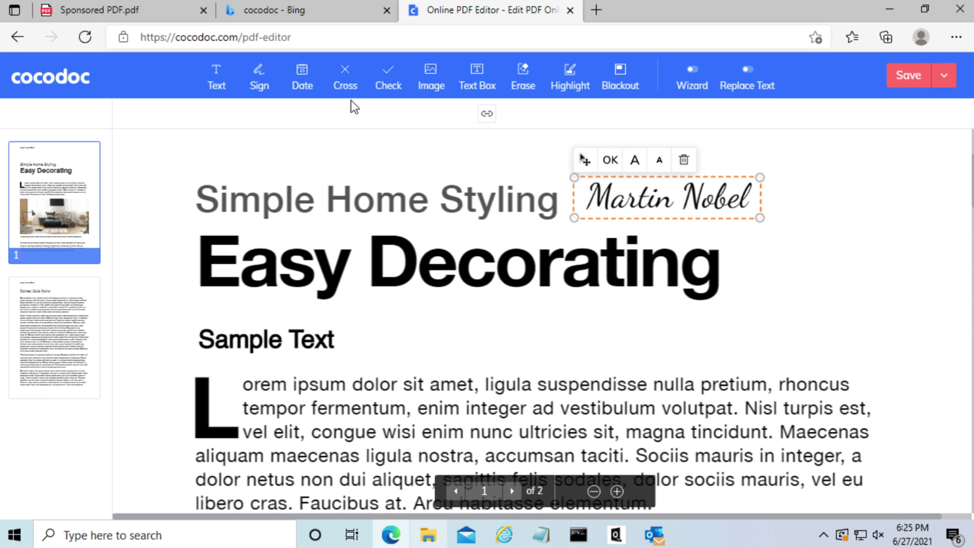
pyautogui.click(594, 492)
pyautogui.click(594, 491)
pyautogui.click(594, 492)
pyautogui.scroll(3, 681, 334)
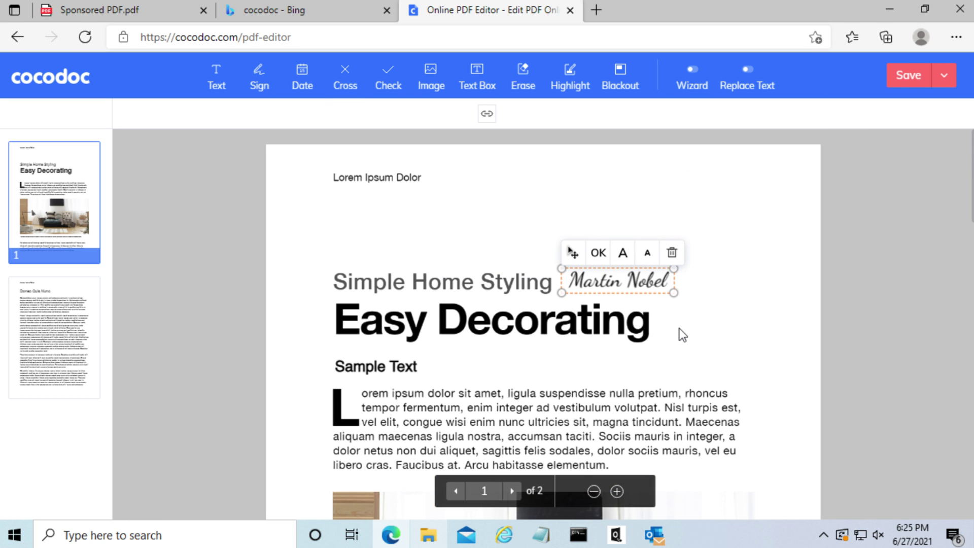
# Stamp the 2021/06/27 date at page 1's top right and place a second stamp below it.
pyautogui.click(302, 77)
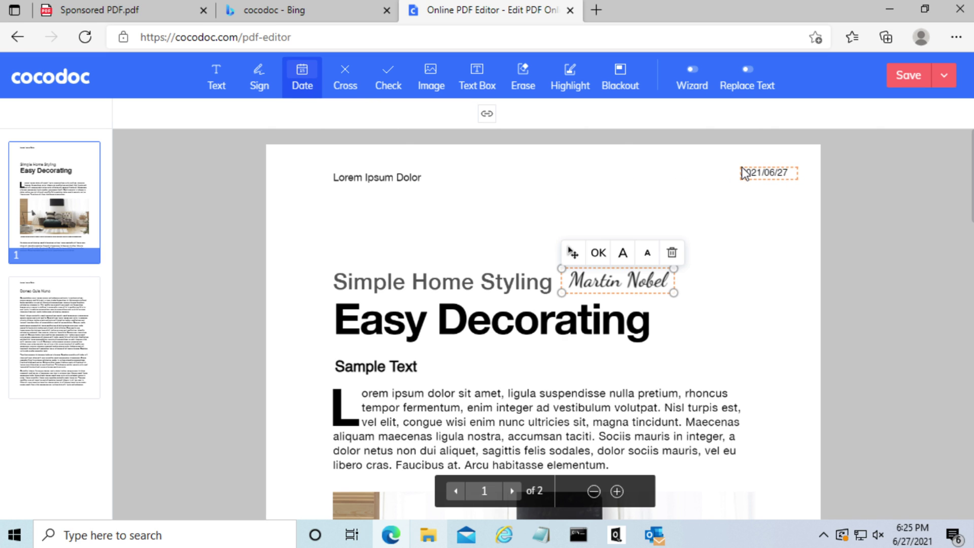
pyautogui.click(744, 176)
pyautogui.click(734, 220)
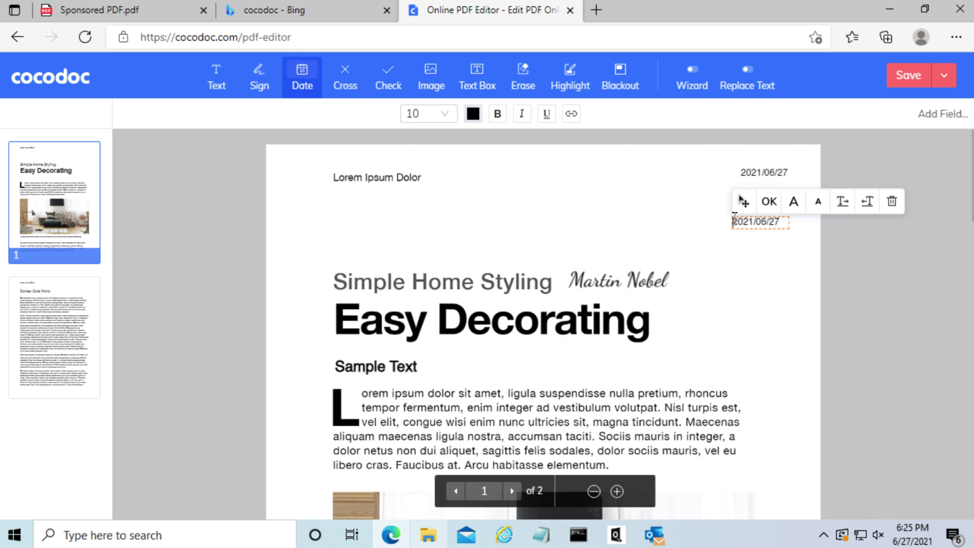
pyautogui.moveTo(745, 202); pyautogui.dragTo(700, 216)
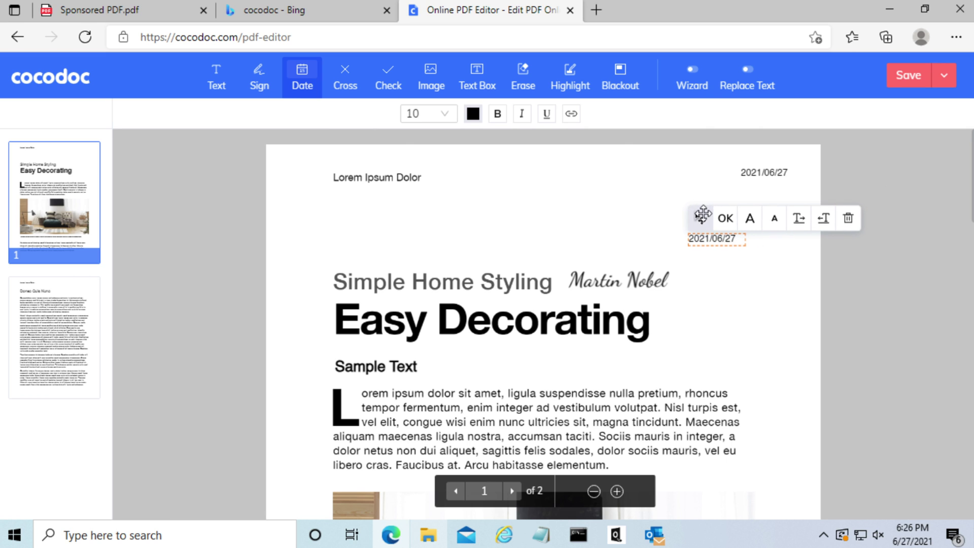
pyautogui.click(730, 219)
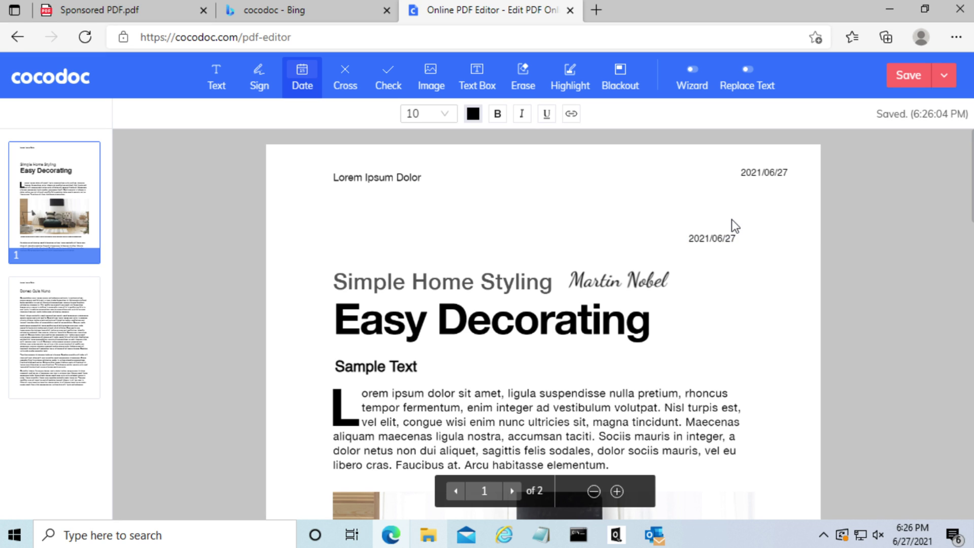
# Try font size and letter spacing changes on the second date stamp, then delete it.
pyautogui.click(724, 235)
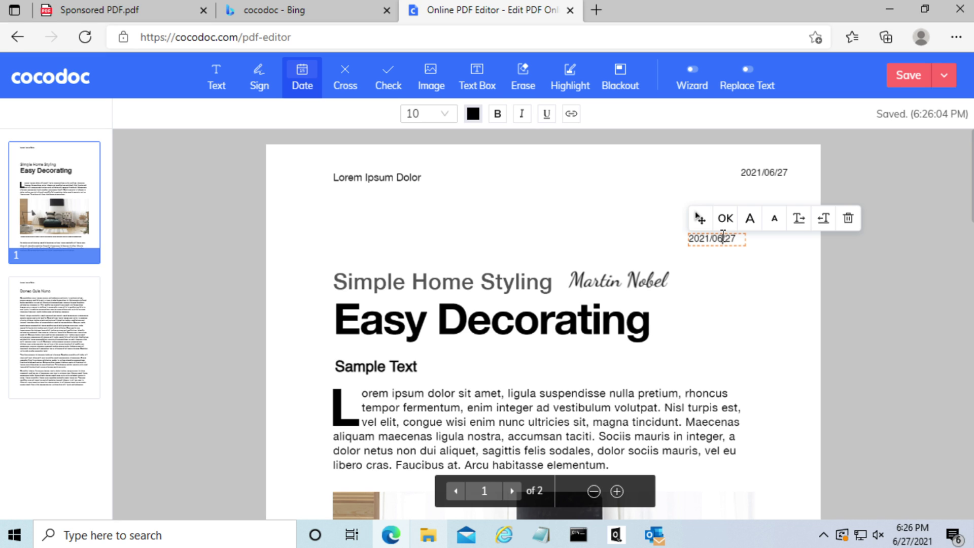
pyautogui.click(753, 220)
pyautogui.click(752, 222)
pyautogui.click(775, 224)
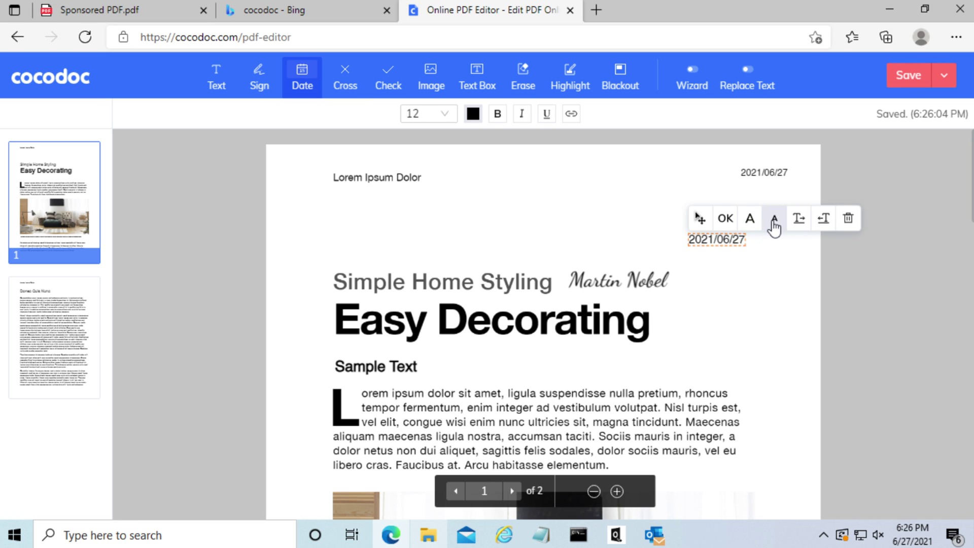
pyautogui.click(779, 226)
pyautogui.click(801, 222)
pyautogui.click(801, 222)
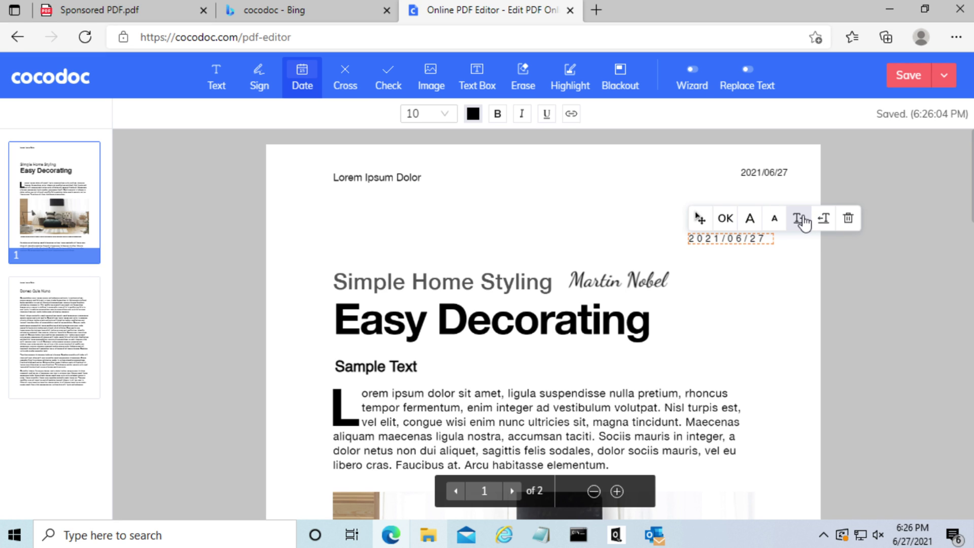
pyautogui.click(822, 220)
pyautogui.click(822, 220)
pyautogui.click(848, 219)
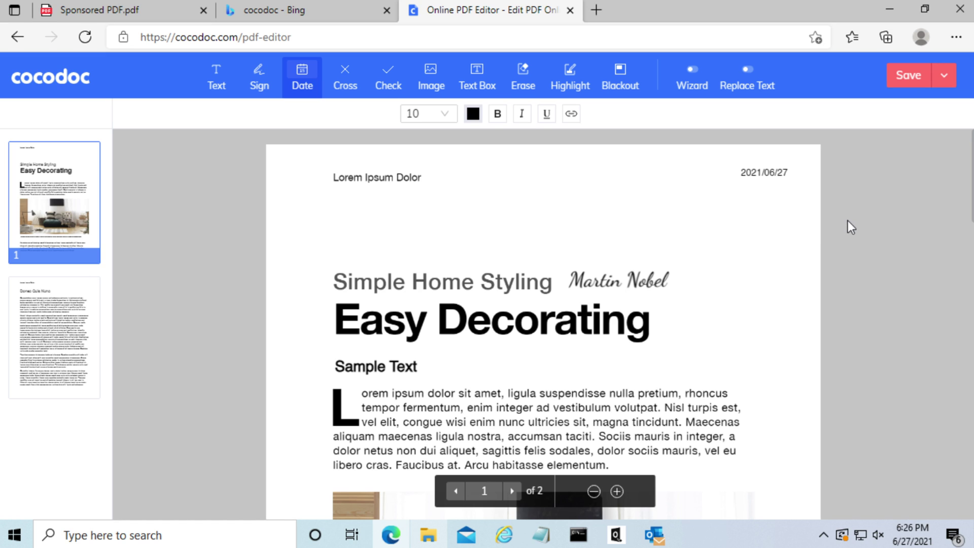
# Place a cross mark then a check mark after 'Lorem Ipsum Dolor', then start inserting a picture.
pyautogui.click(348, 76)
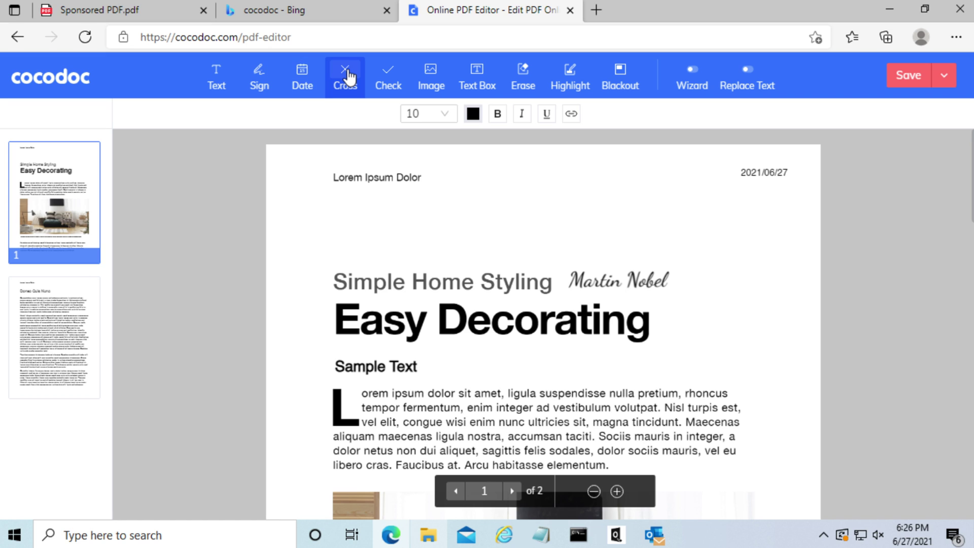
pyautogui.click(426, 176)
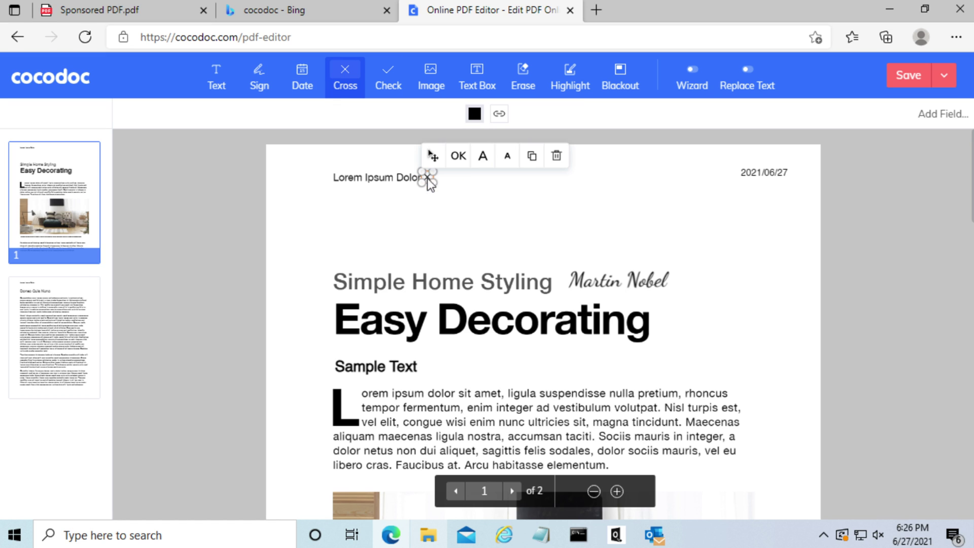
pyautogui.click(459, 156)
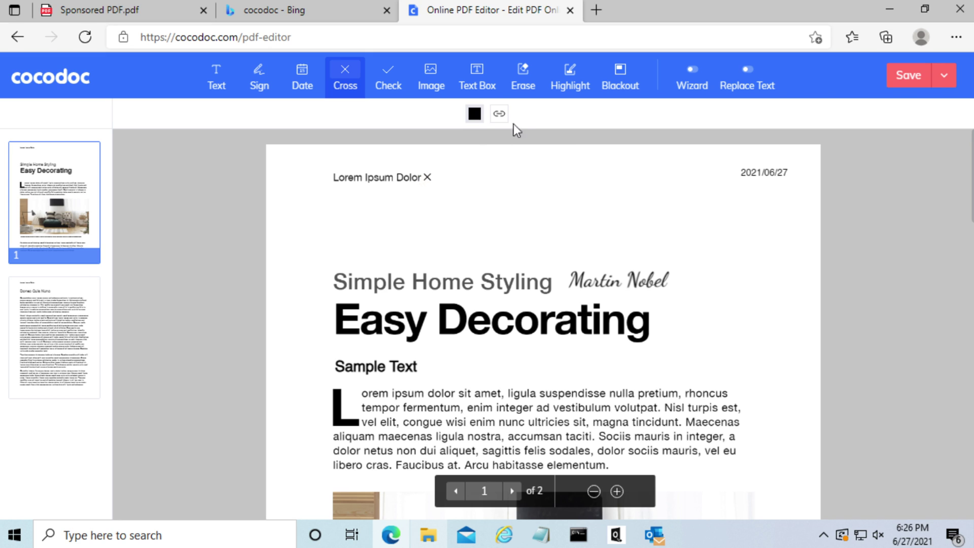
pyautogui.click(394, 75)
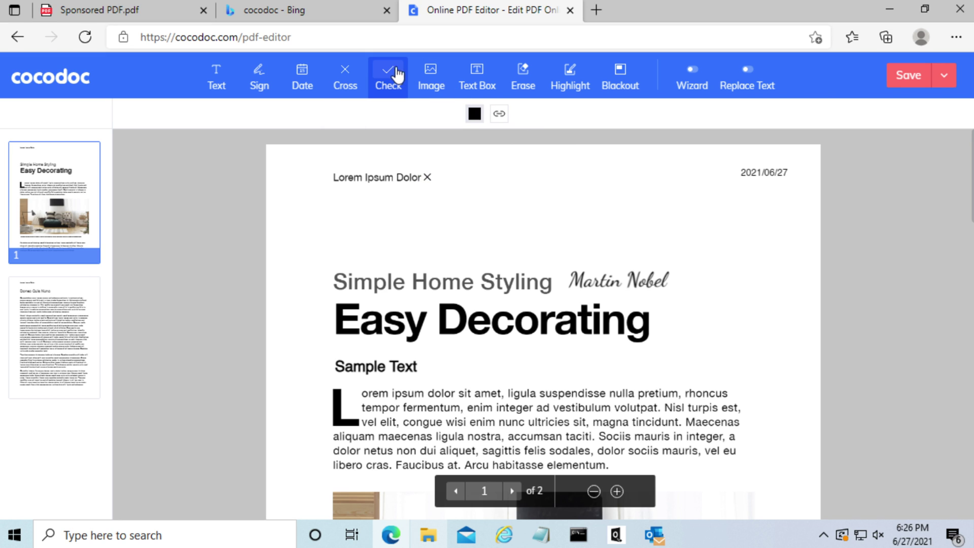
pyautogui.click(436, 176)
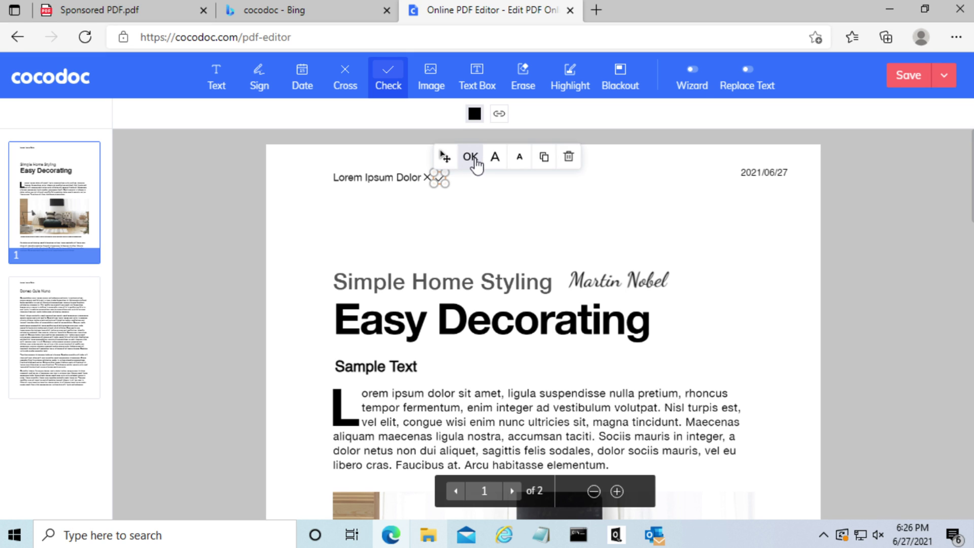
pyautogui.click(471, 159)
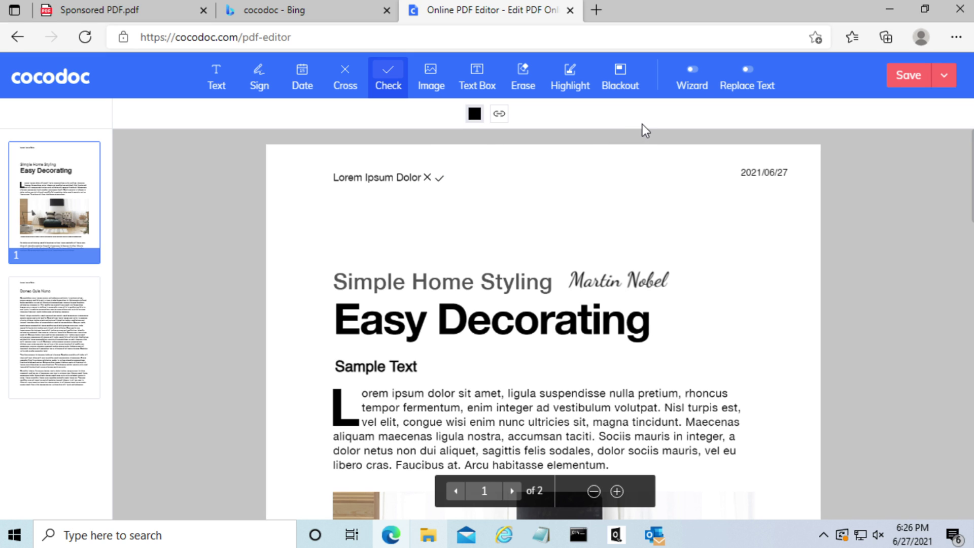
pyautogui.click(432, 72)
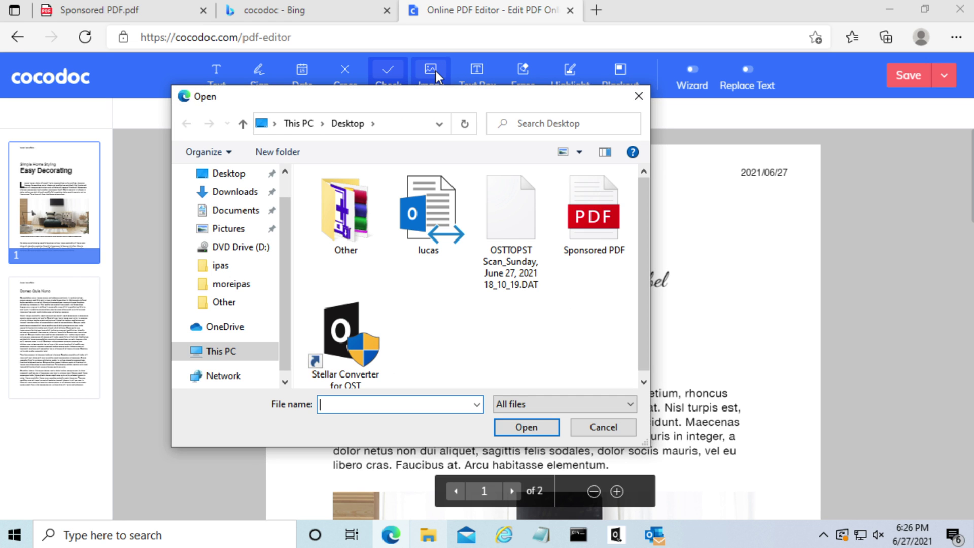
pyautogui.click(599, 427)
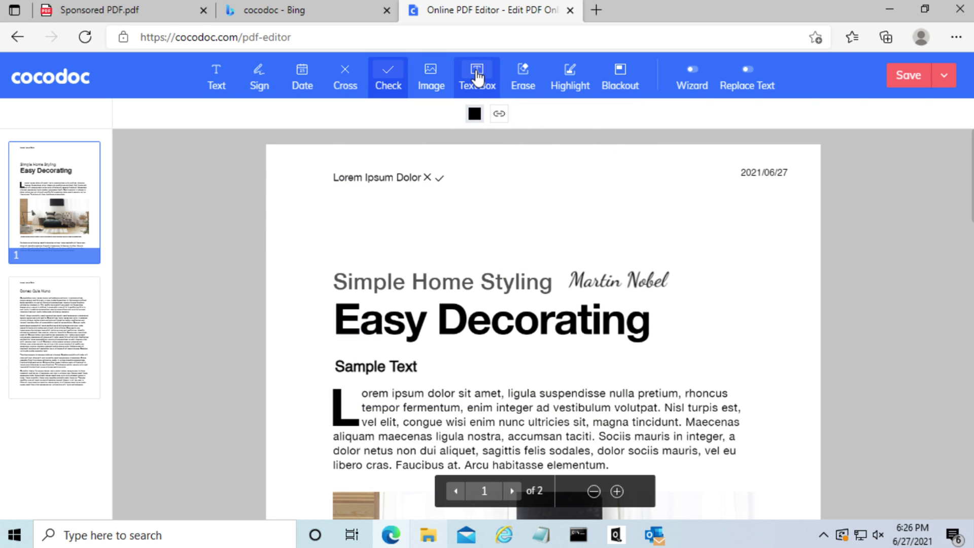
# Add a resized text box reading 'This is a text box in a PDF file being edited online.'.
pyautogui.click(477, 79)
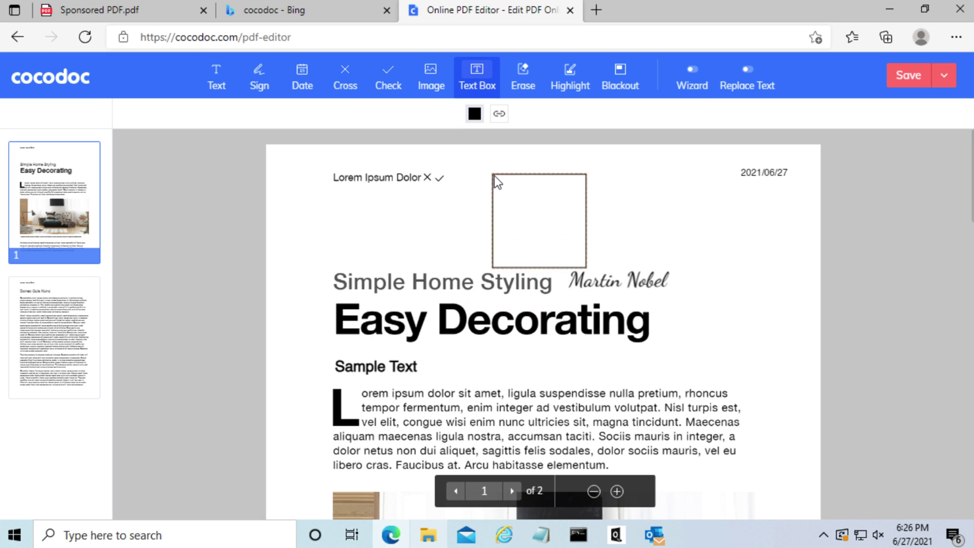
pyautogui.click(494, 176)
pyautogui.moveTo(585, 265); pyautogui.dragTo(644, 243)
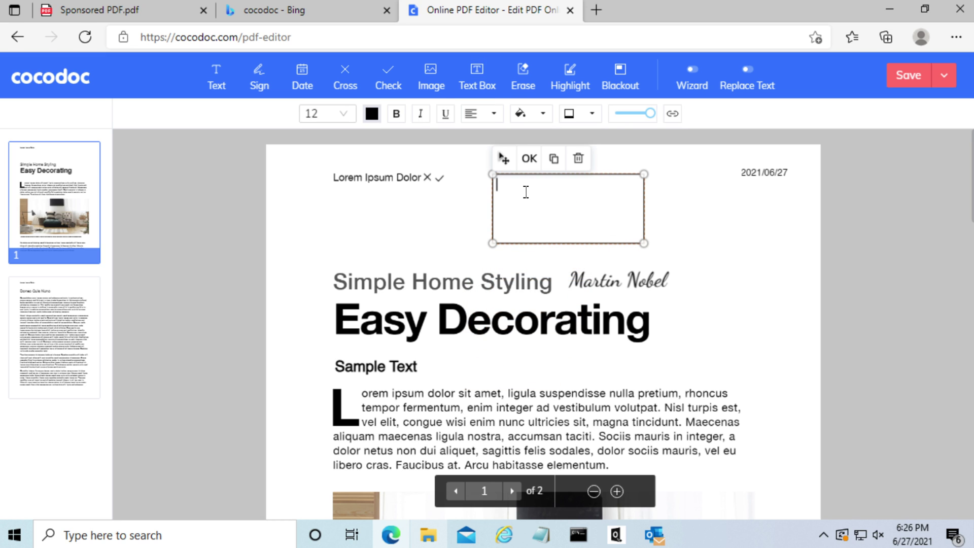
pyautogui.write('This is a text box in a PDF file')
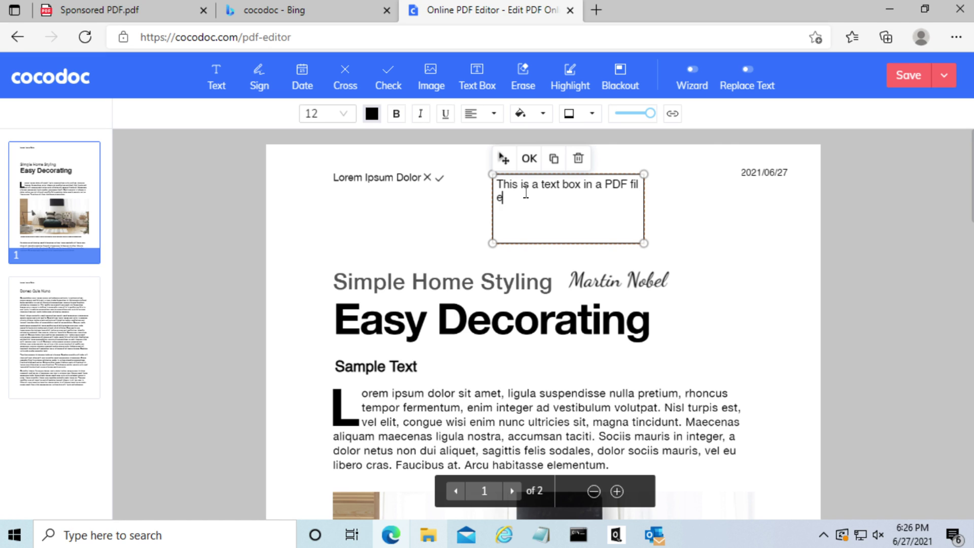
pyautogui.write(' being edited online')
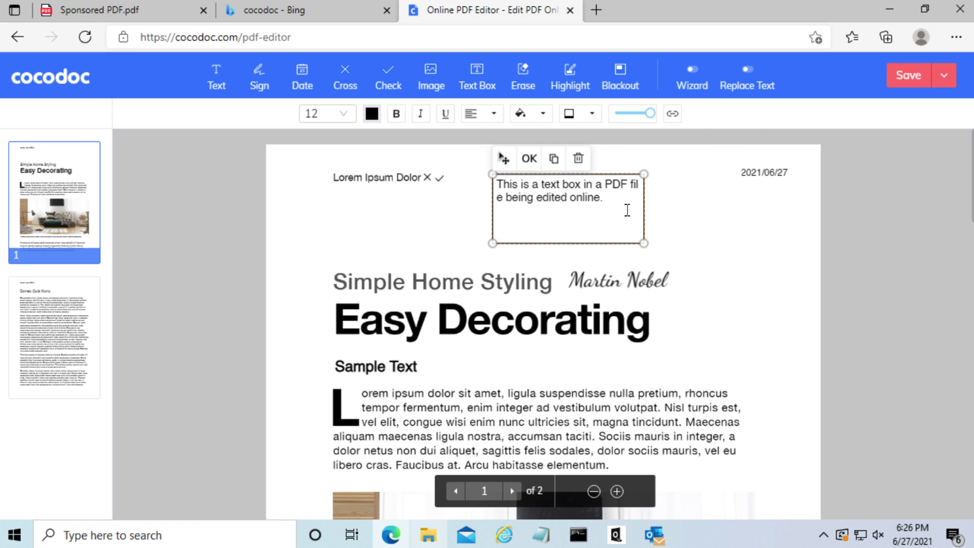
pyautogui.write('.')
pyautogui.moveTo(628, 209); pyautogui.dragTo(495, 180)
pyautogui.click(495, 183)
pyautogui.moveTo(611, 203); pyautogui.dragTo(495, 183)
# Make the text box sentence bold italic at size 14 and widen the box to two lines.
pyautogui.click(395, 115)
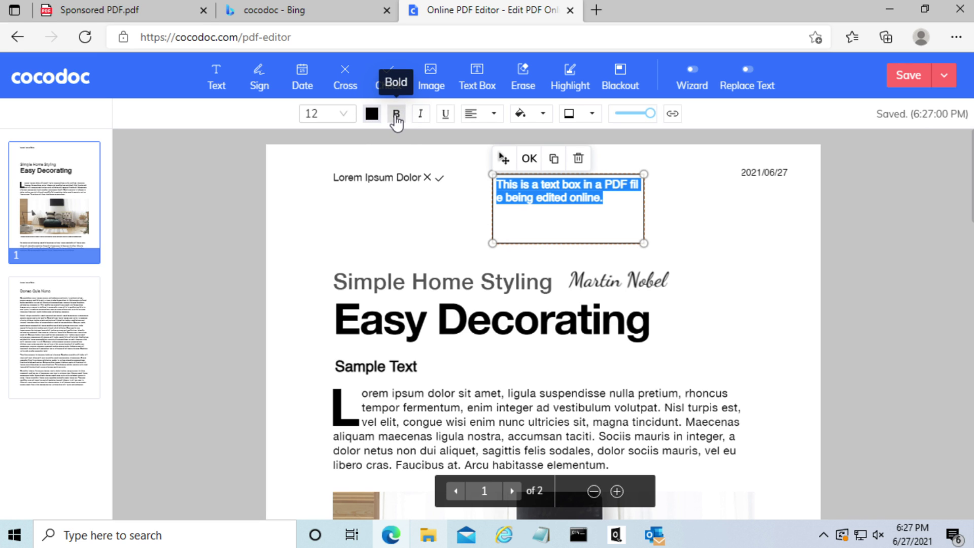
pyautogui.click(420, 115)
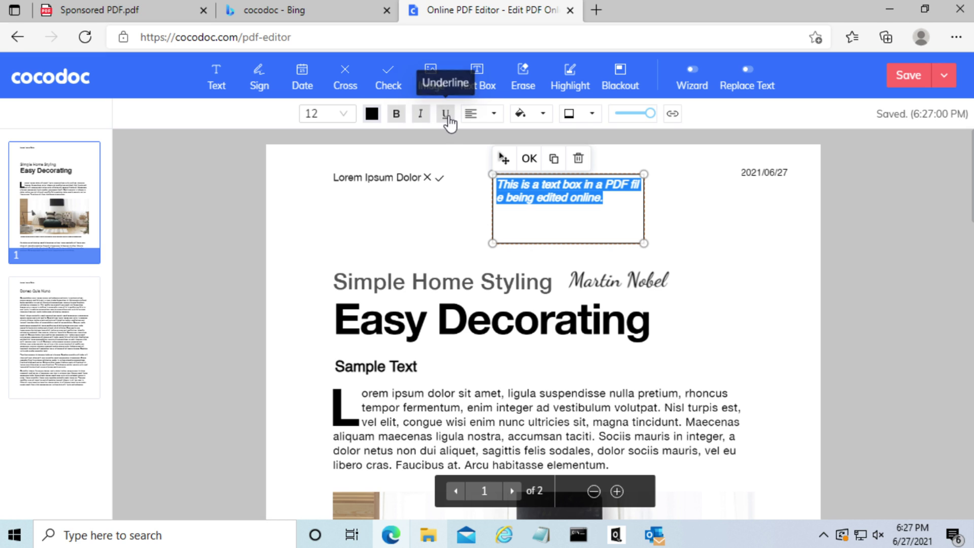
pyautogui.click(325, 114)
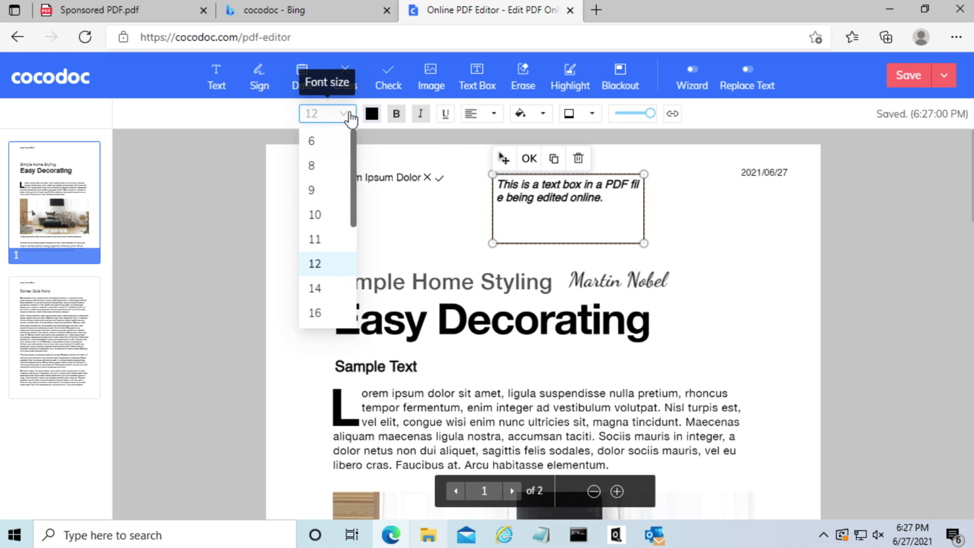
pyautogui.click(323, 291)
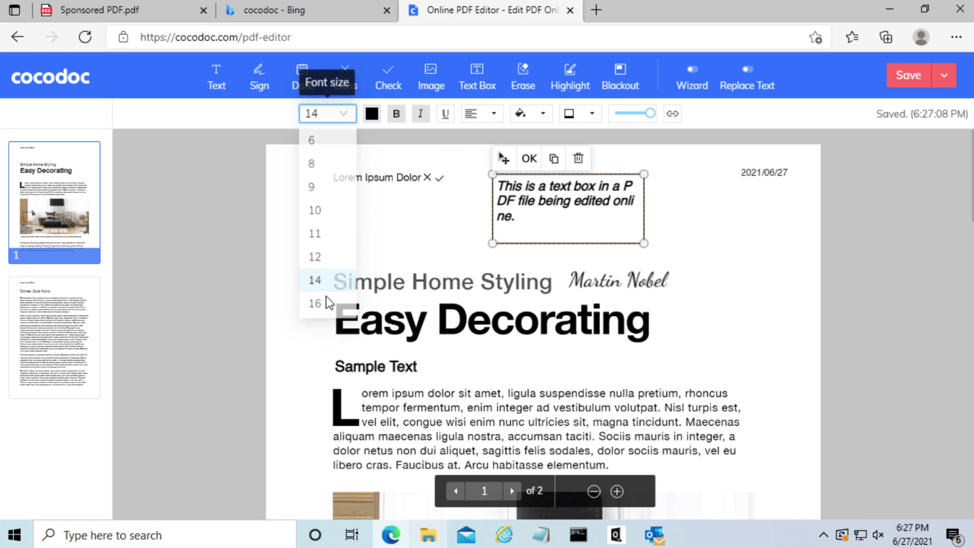
pyautogui.moveTo(644, 243); pyautogui.dragTo(712, 237)
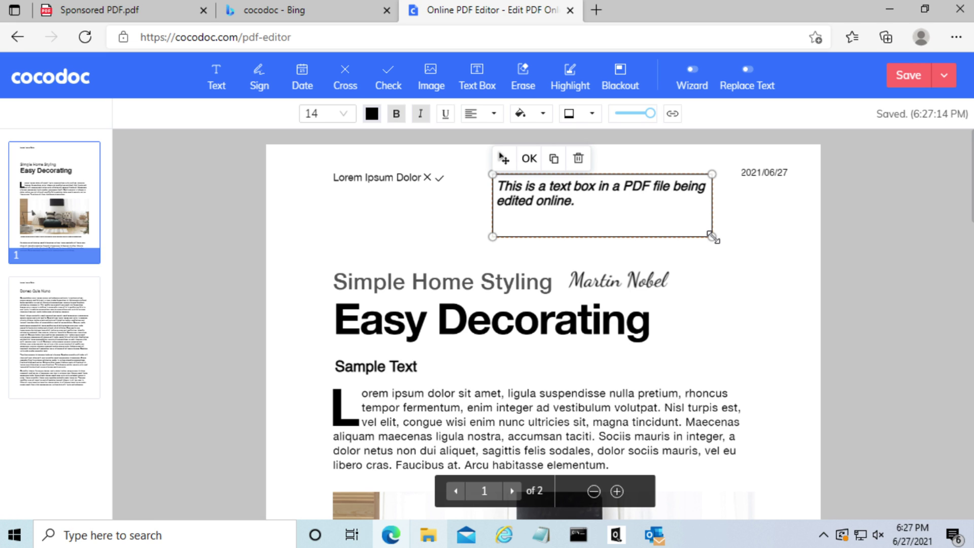
# Try underlining the text box sentence, then remove the underline.
pyautogui.click(451, 121)
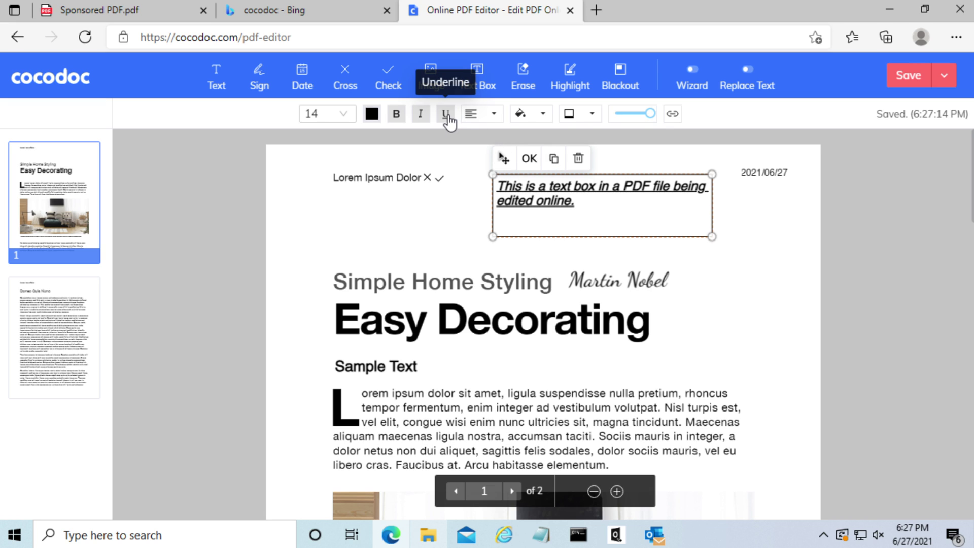
pyautogui.click(449, 120)
pyautogui.click(449, 121)
pyautogui.click(446, 114)
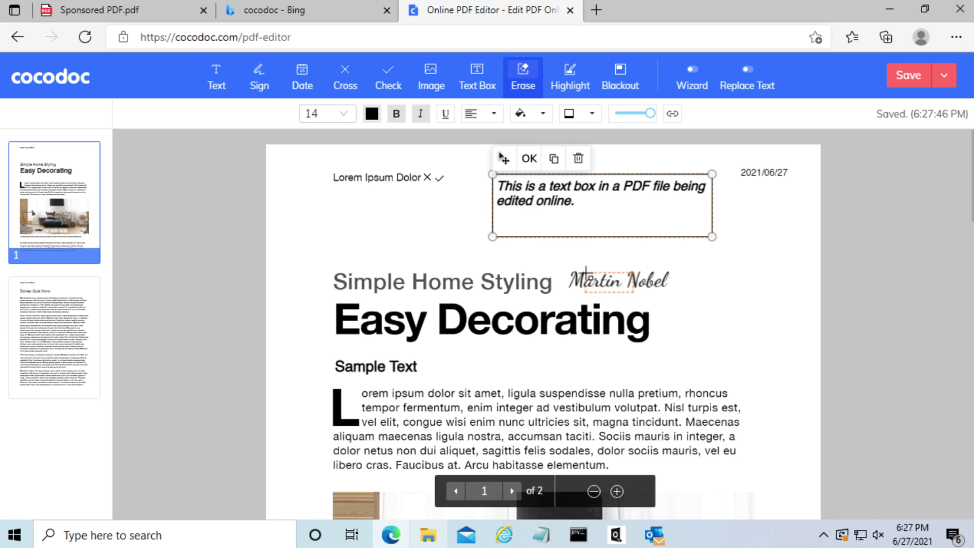
# Stretch an erase box across the 'Simple Home Styling' heading and apply the erase.
pyautogui.moveTo(619, 288); pyautogui.dragTo(570, 269)
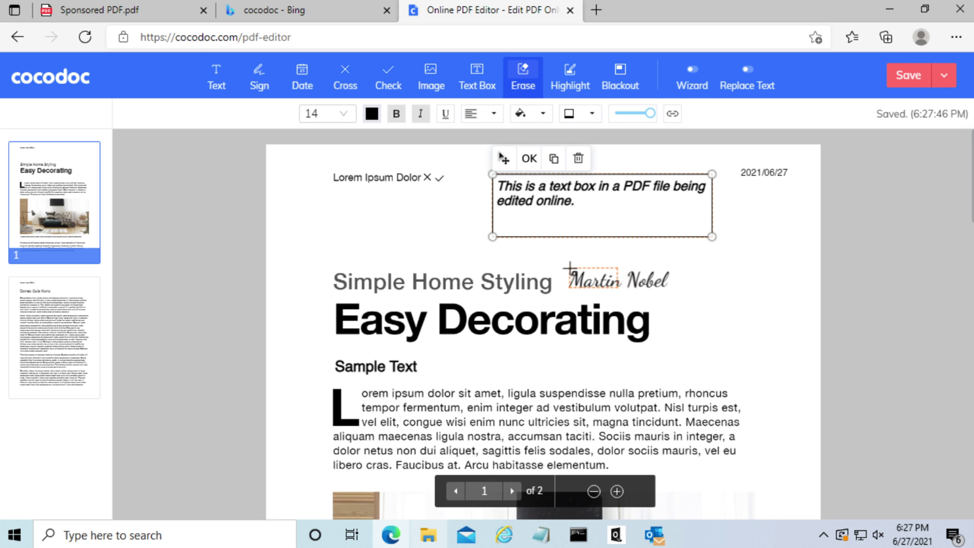
pyautogui.click(325, 270)
pyautogui.moveTo(373, 289); pyautogui.dragTo(556, 294)
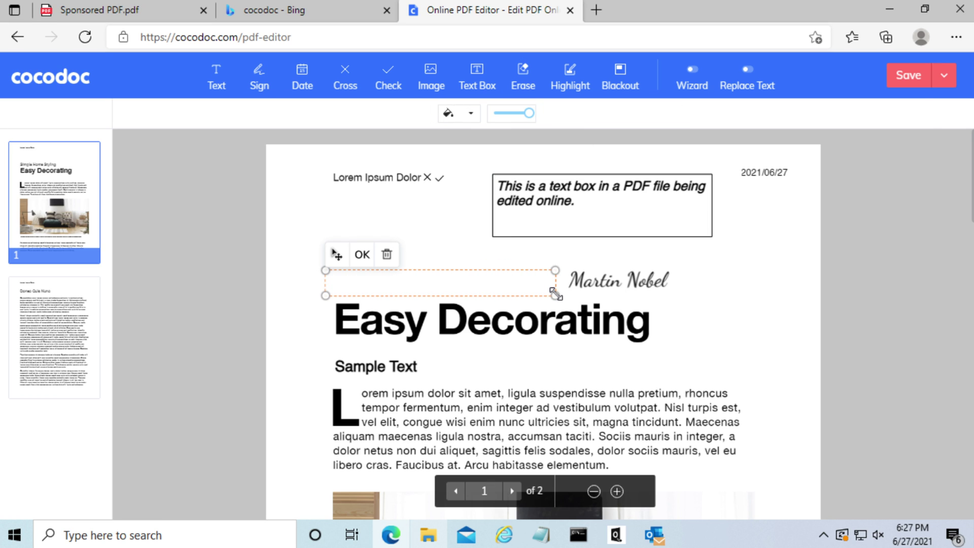
pyautogui.click(695, 329)
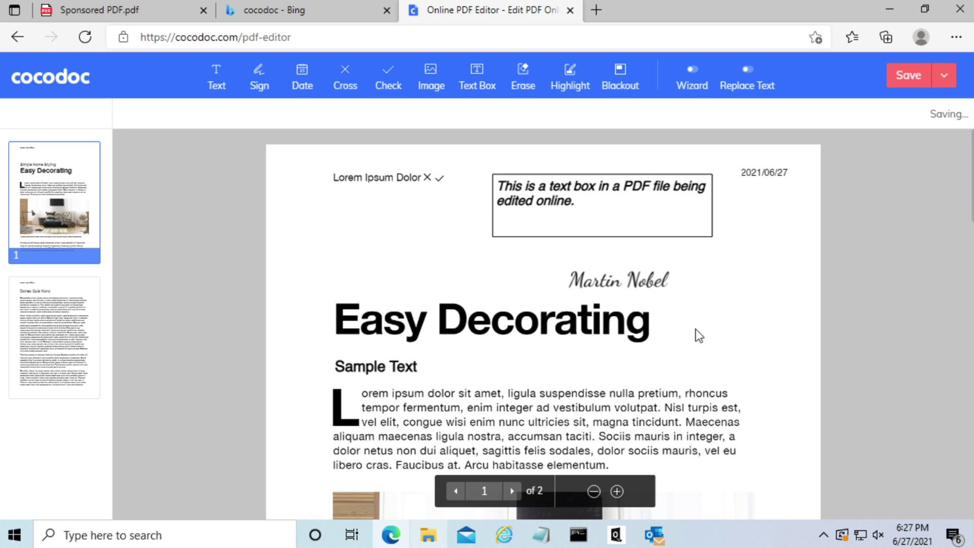
# Draw a yellow highlight box over 'Easy Decorating' and adjust it to cover the whole title.
pyautogui.click(576, 75)
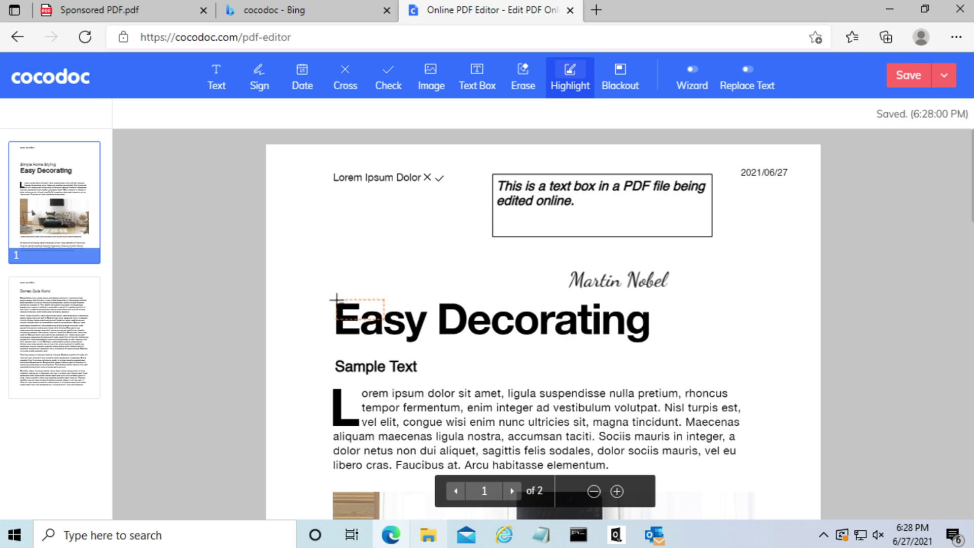
pyautogui.moveTo(336, 299); pyautogui.dragTo(670, 346)
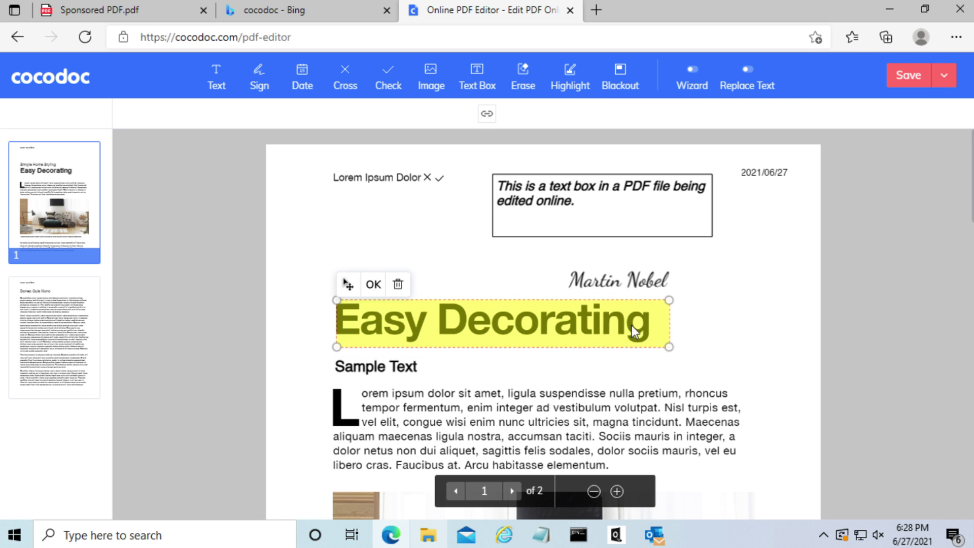
pyautogui.moveTo(348, 284); pyautogui.dragTo(341, 280)
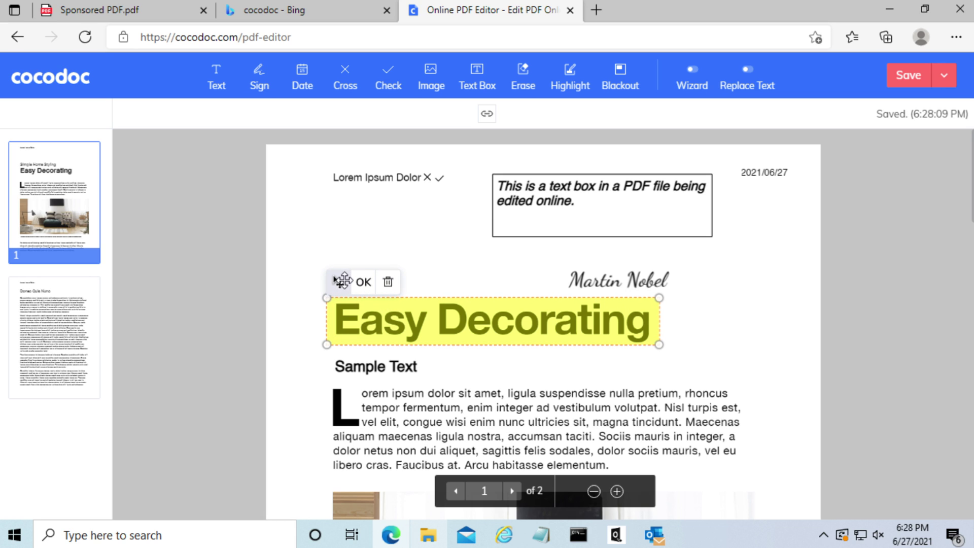
pyautogui.click(364, 281)
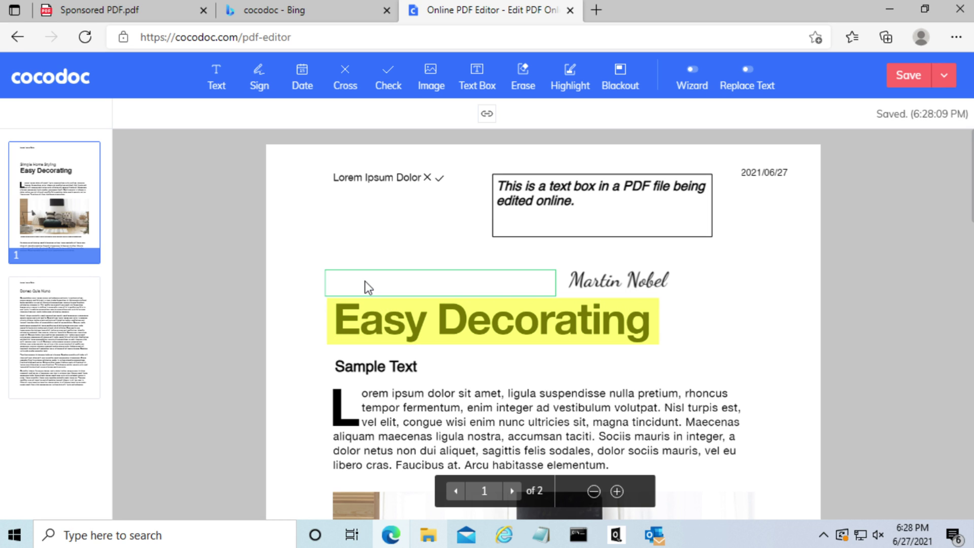
# Black out the paragraph's first line and its 'dolor netus' line.
pyautogui.click(622, 78)
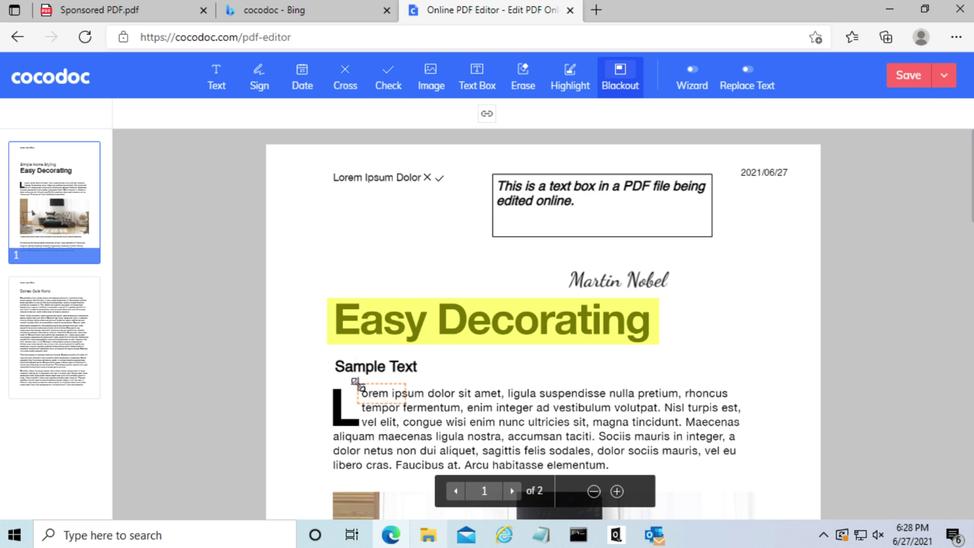
pyautogui.moveTo(358, 385); pyautogui.dragTo(738, 398)
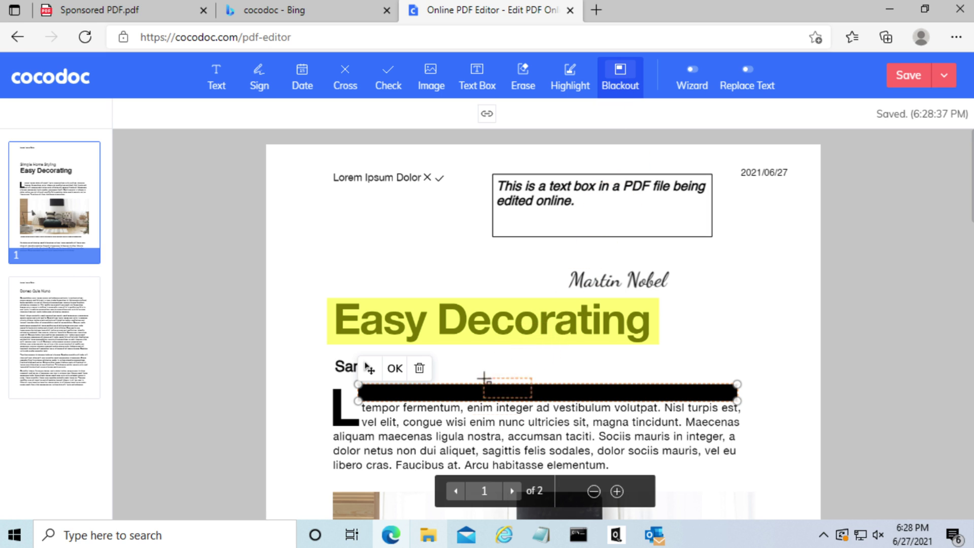
pyautogui.moveTo(377, 460); pyautogui.dragTo(741, 455)
pyautogui.click(767, 467)
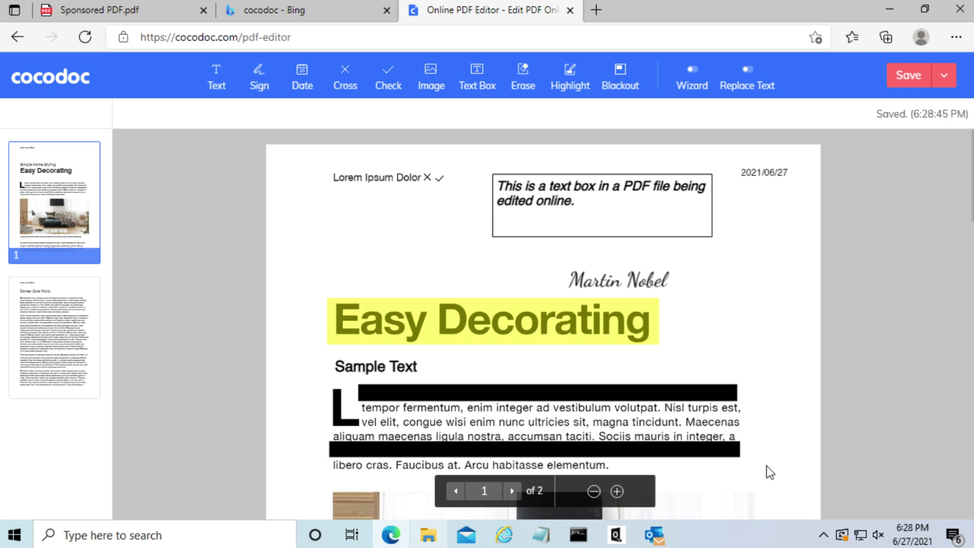
# Save the edited PDF and reopen Sponsored PDF from the Documents list.
pyautogui.scroll(-2, 767, 465)
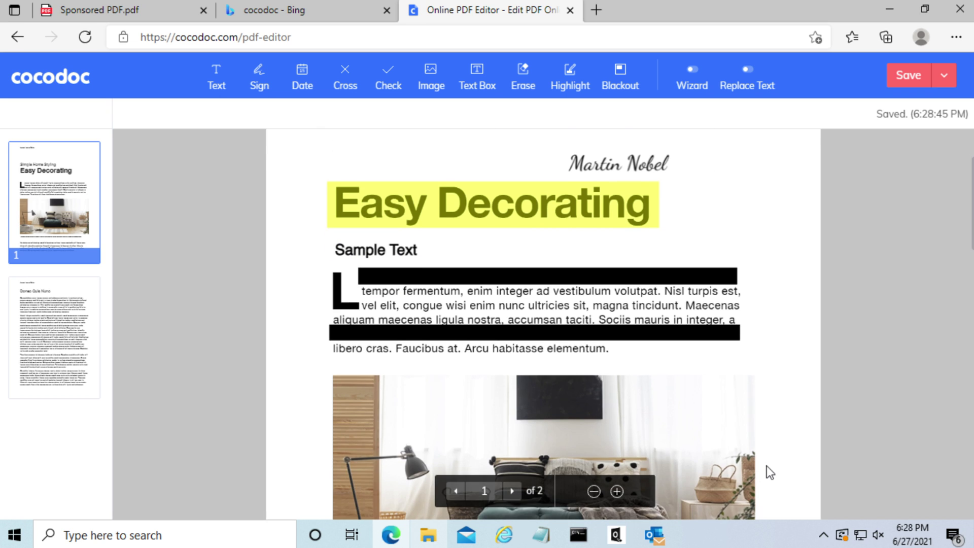
pyautogui.scroll(2, 767, 466)
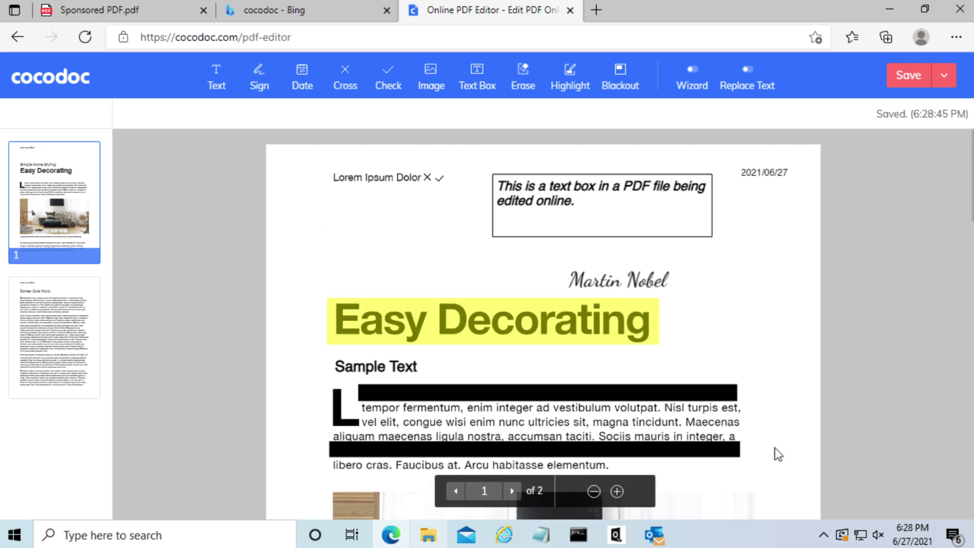
pyautogui.click(909, 74)
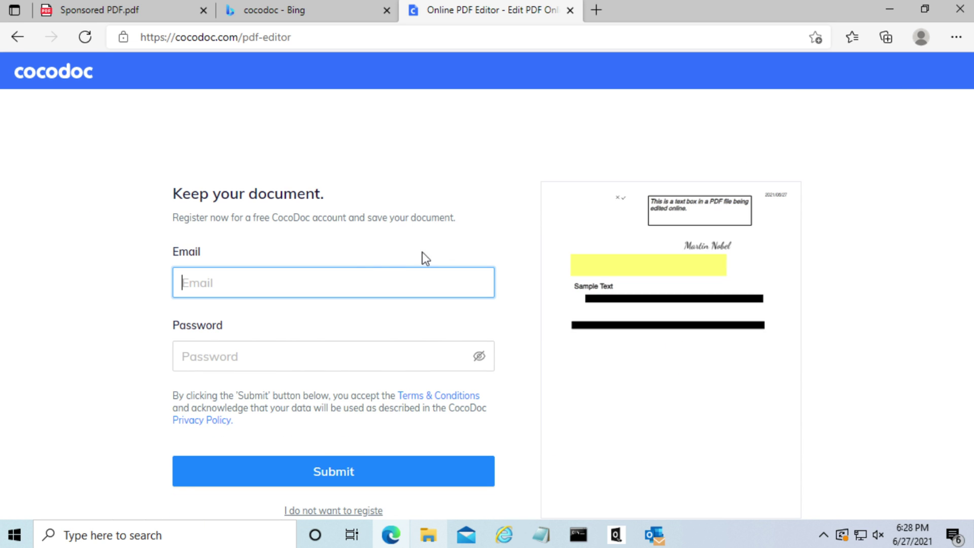
pyautogui.click(302, 201)
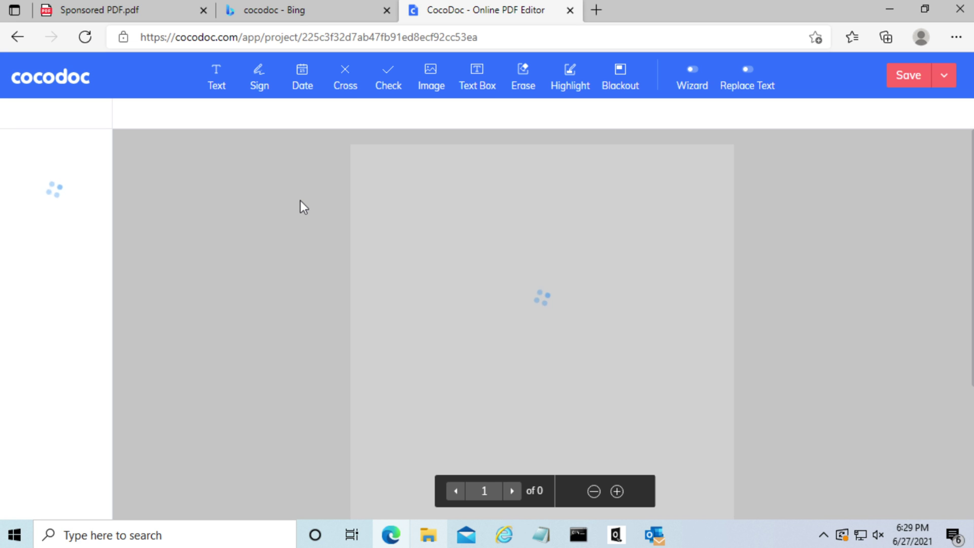
# Download the edited Sponsored PDF from the Save dropdown as Sponsored PDF.pdf.
pyautogui.click(944, 77)
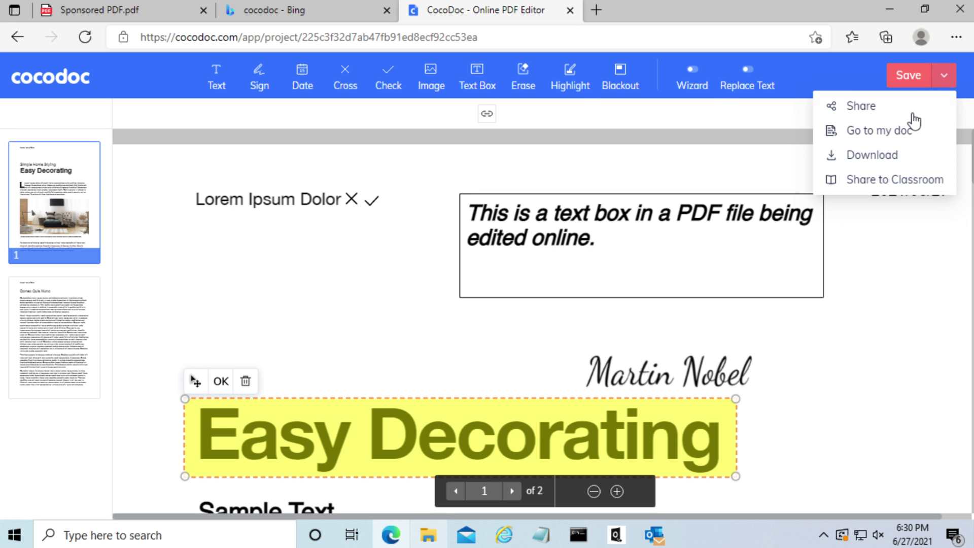
pyautogui.click(873, 156)
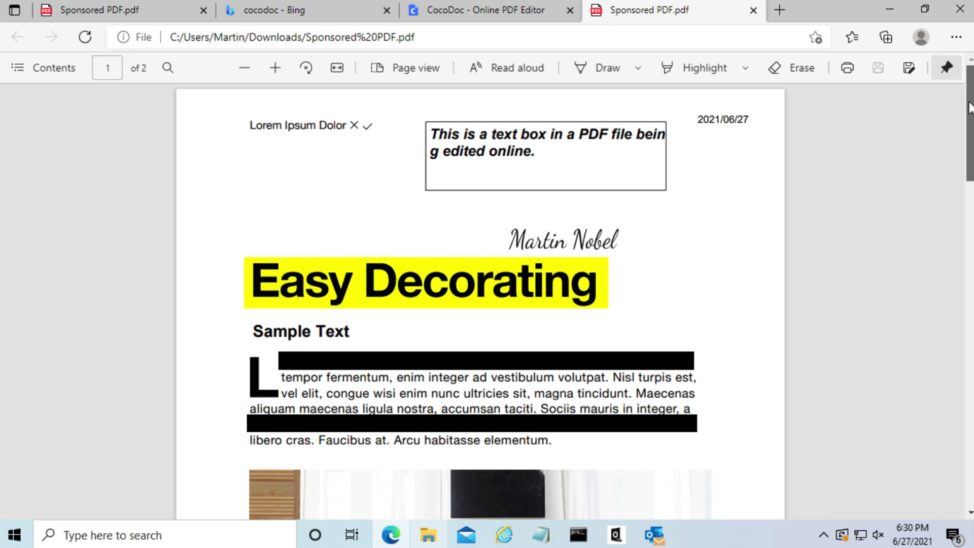
# Scroll through the downloaded Sponsored PDF.pdf to check the text box, signature, highlight and blackouts.
pyautogui.moveTo(971, 107)
pyautogui.mouseDown()
pyautogui.moveTo(960, 187)
pyautogui.moveTo(959, 92)
pyautogui.mouseUp()
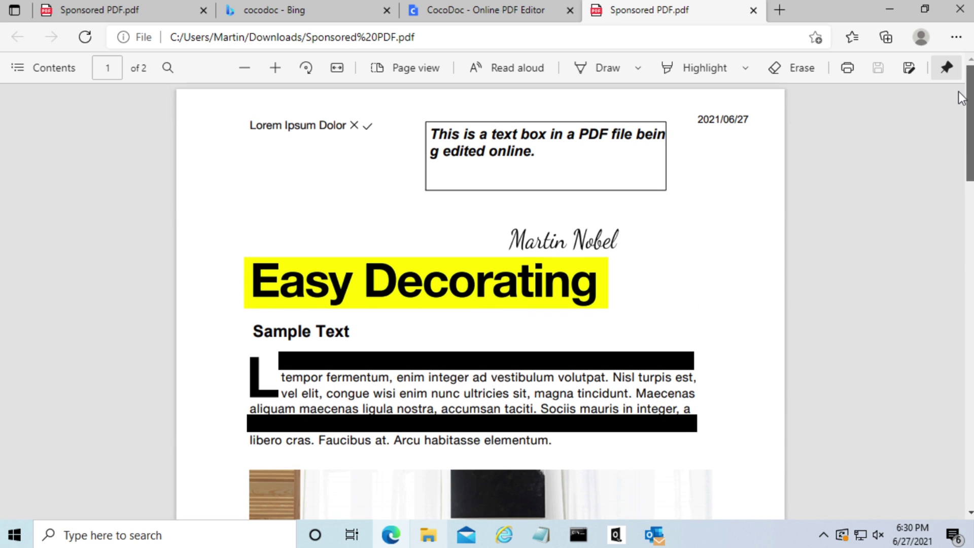